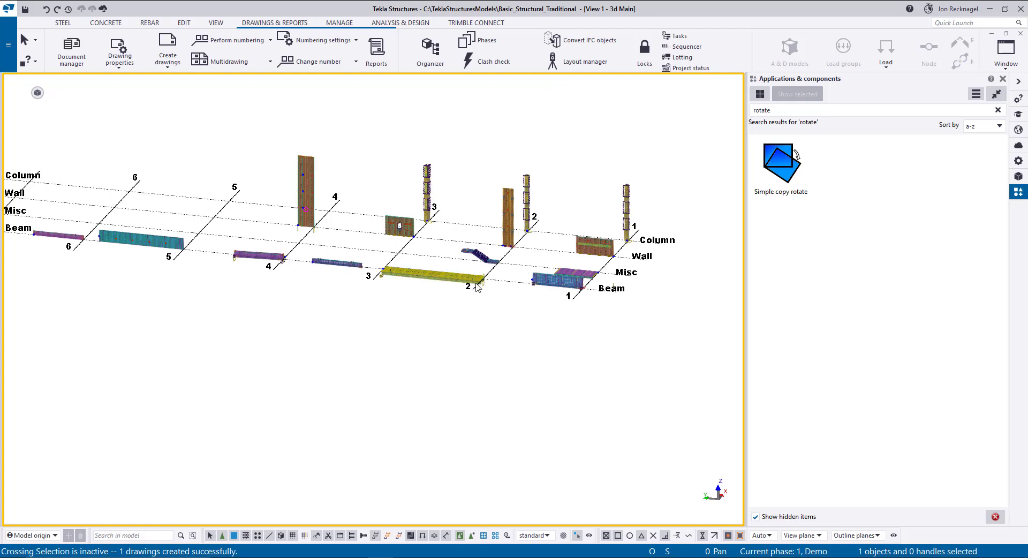
Step: Create a cast unit drawing of the 60'-0" beam on grid 2 and show it in Document manager
scroll(478, 288, up, 6)
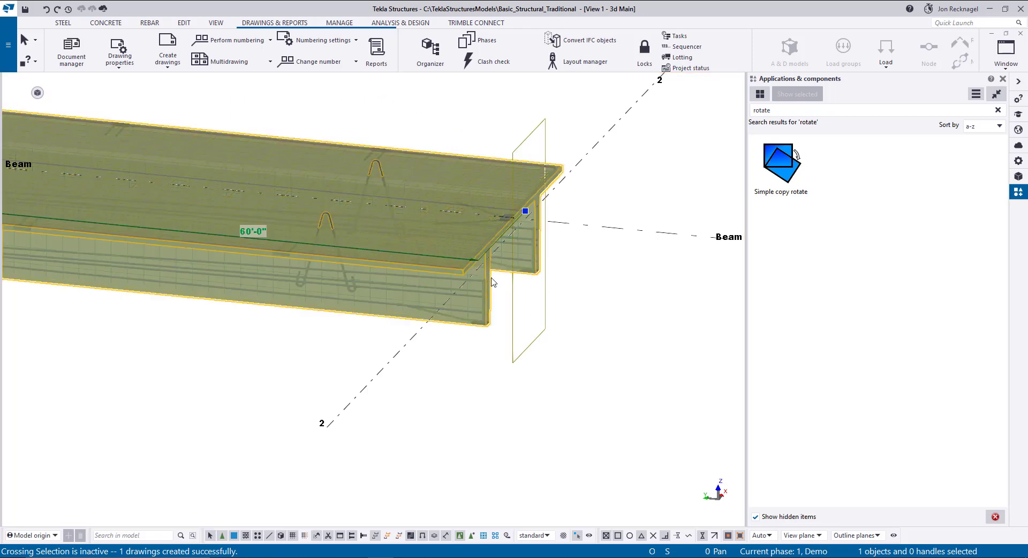
right_click(492, 279)
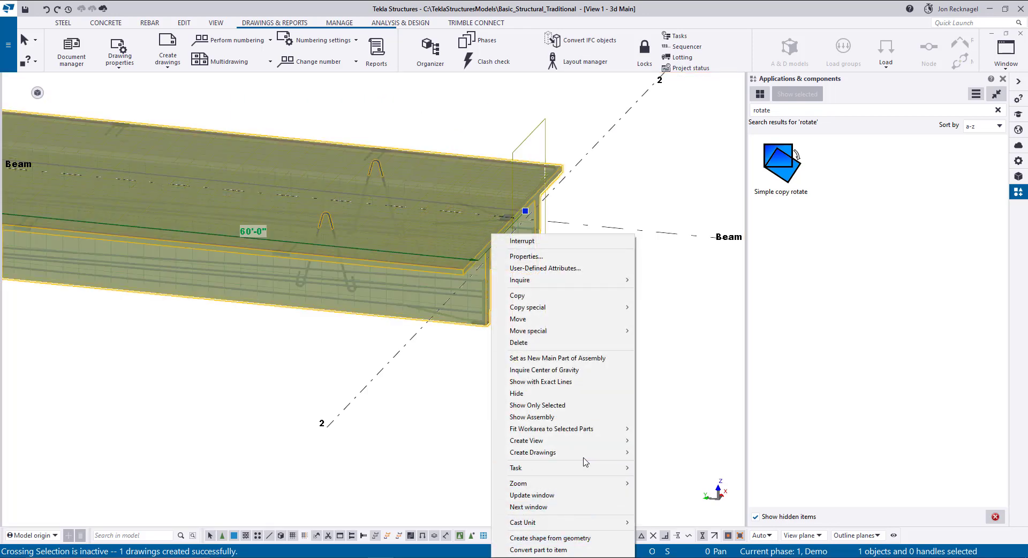
mouse_move(584, 459)
click(679, 491)
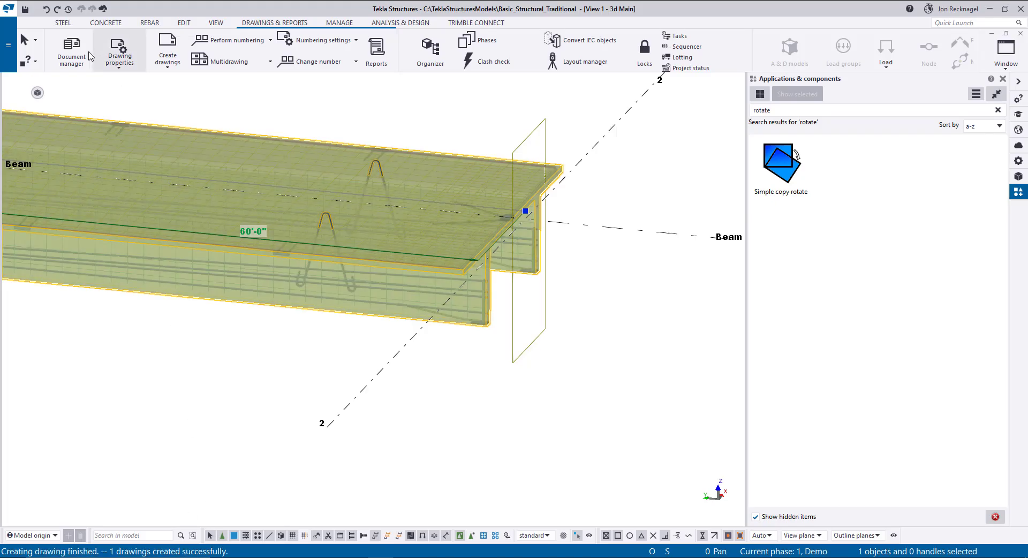
click(86, 56)
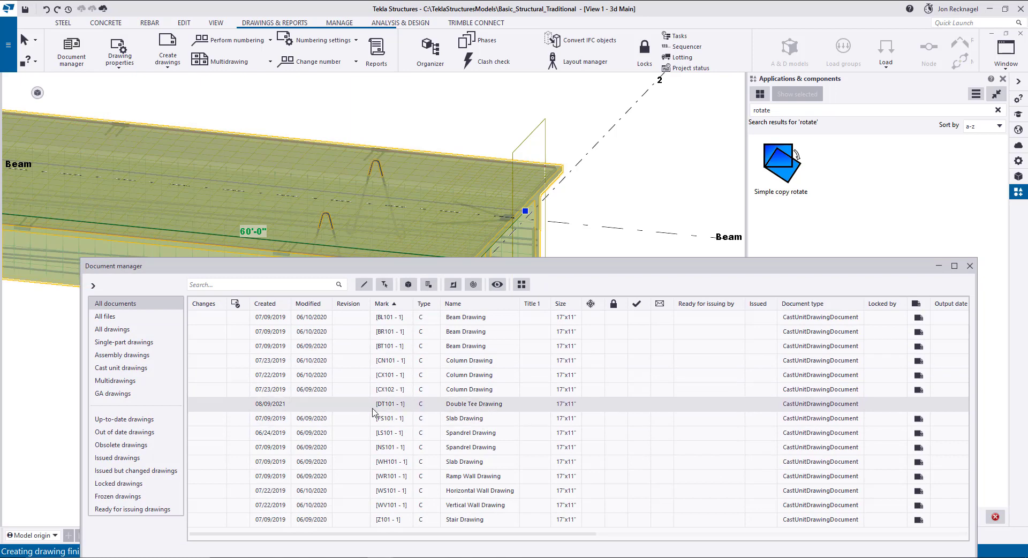
Step: Open the DT101 Double Tee drawing and close Document manager
double_click(284, 407)
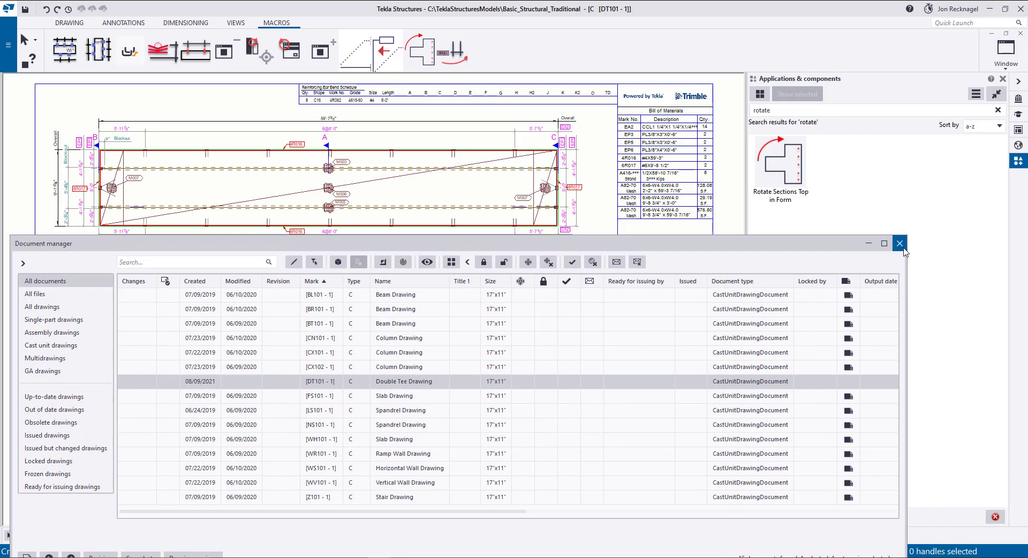
click(900, 243)
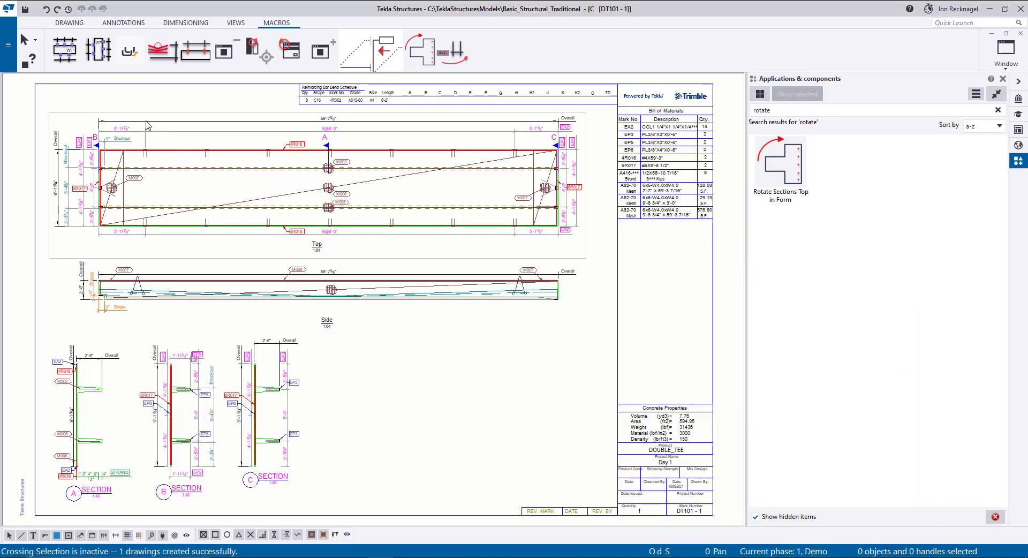
middle_drag(610, 410, 671, 410)
scroll(572, 374, down, 1)
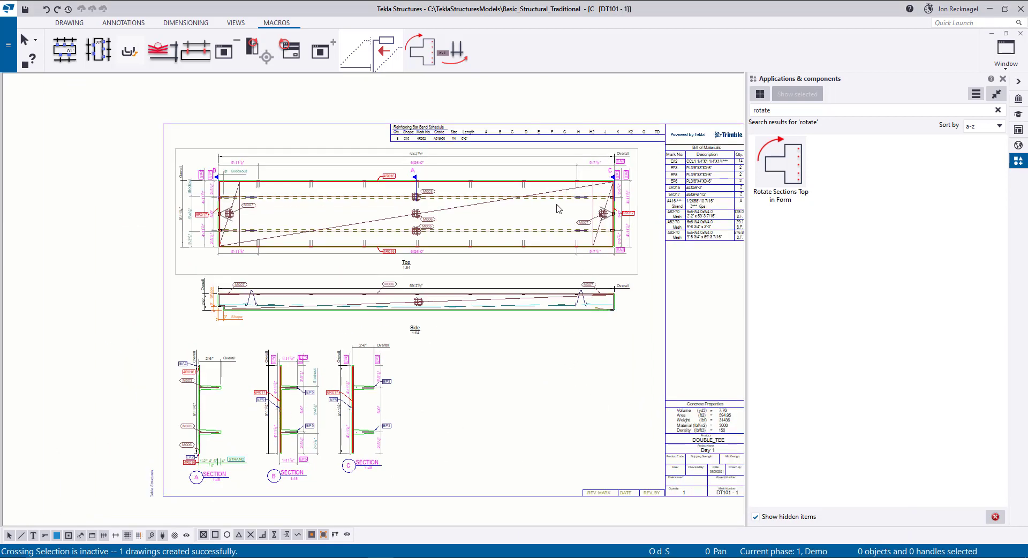
middle_drag(326, 317, 289, 313)
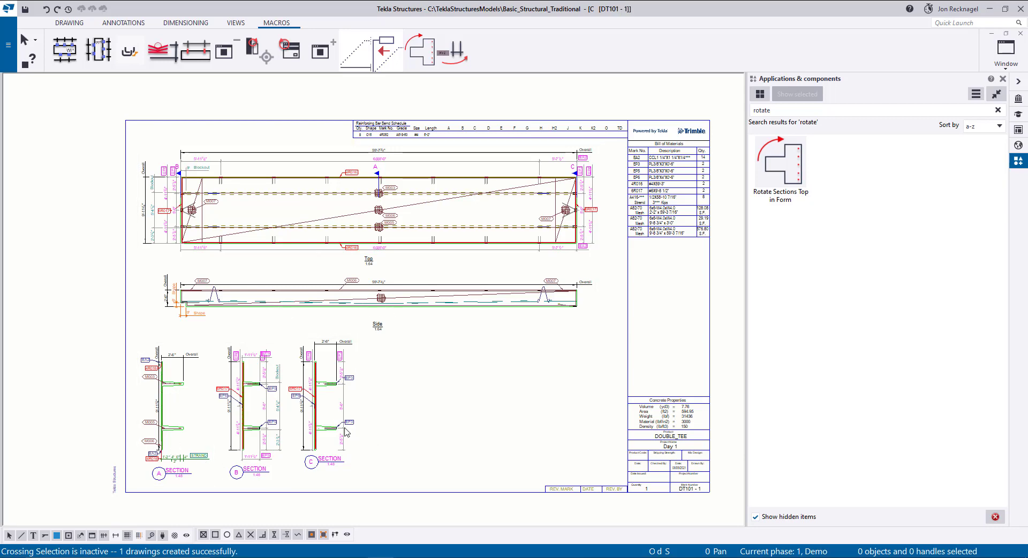
scroll(232, 311, up, 1)
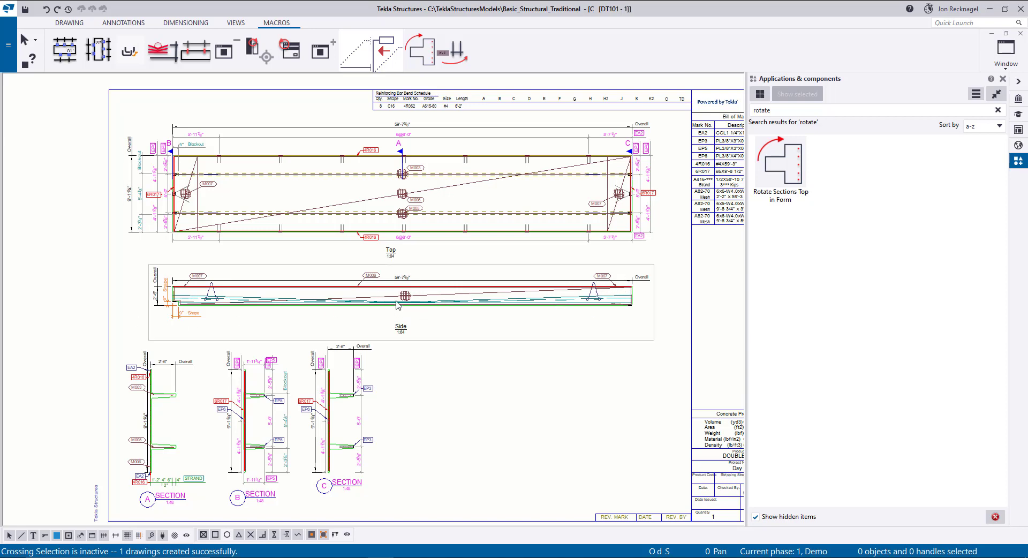
scroll(432, 253, down, 1)
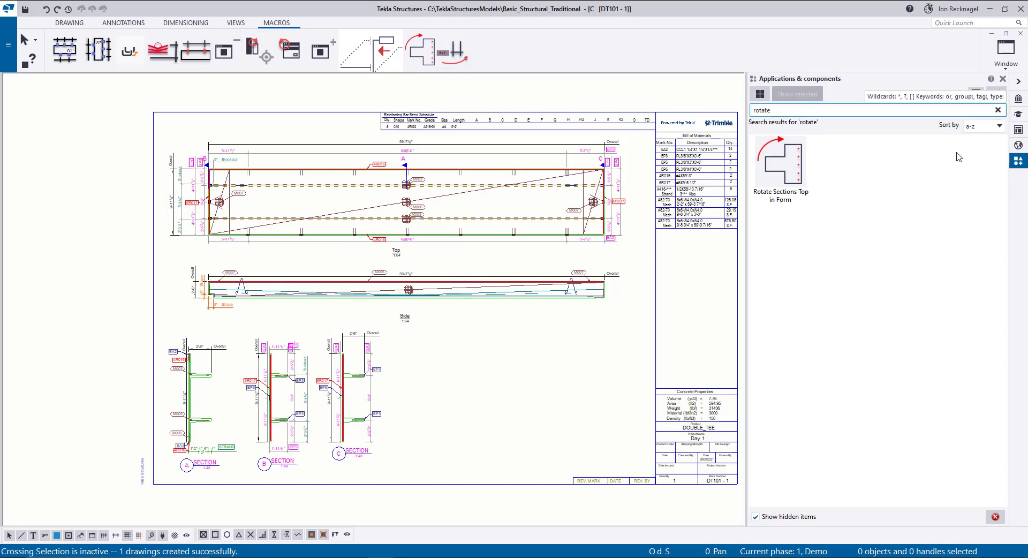
Step: Run Rotate Sections Top in Form so sections A, B and C lie flat with stems down
click(1003, 79)
click(1019, 160)
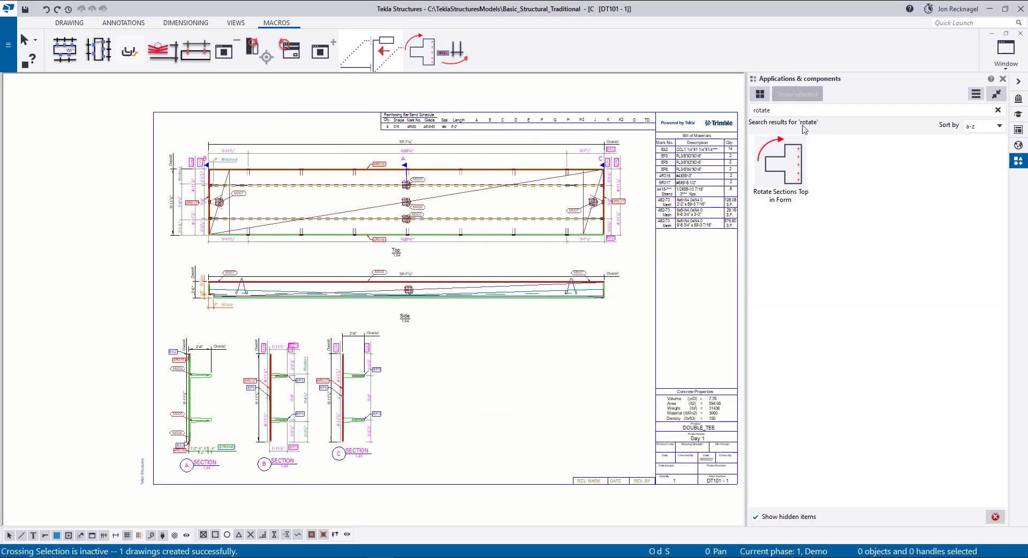
click(756, 518)
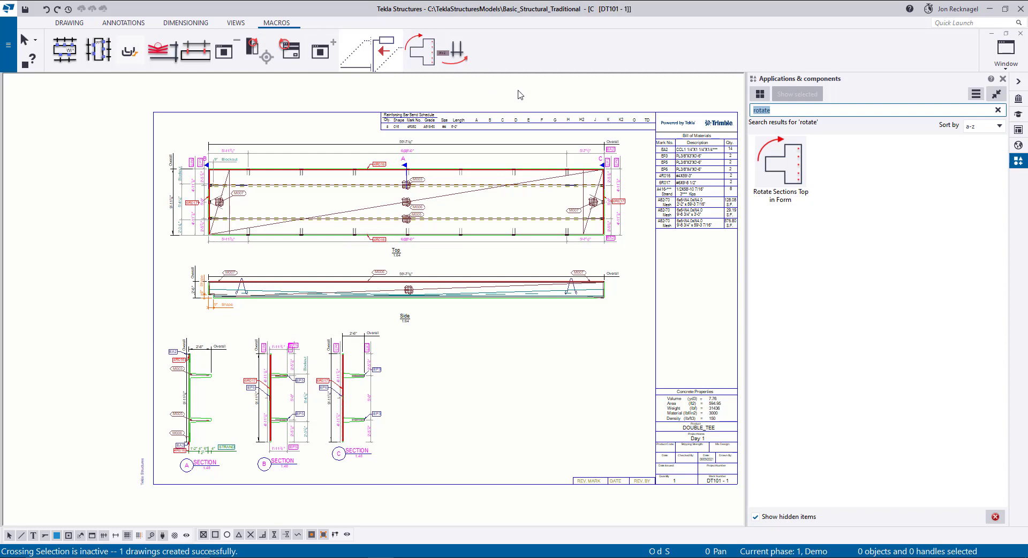
click(786, 109)
double_click(776, 110)
click(783, 177)
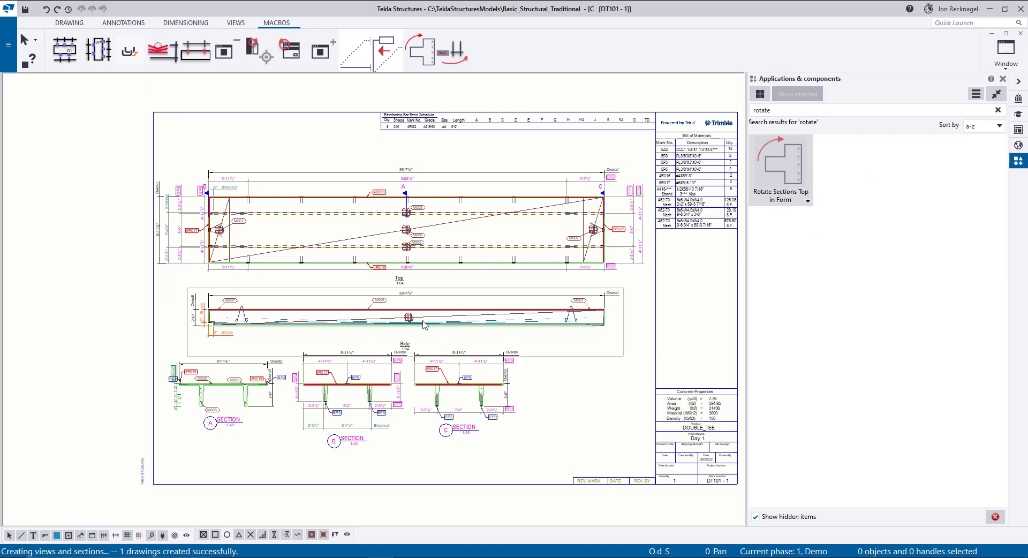
Step: Add strand depress dimensions (29'-9 3/4" and 5 3/4" T.O.S) to the Side view
scroll(423, 323, up, 4)
middle_drag(404, 335, 505, 312)
scroll(502, 311, up, 2)
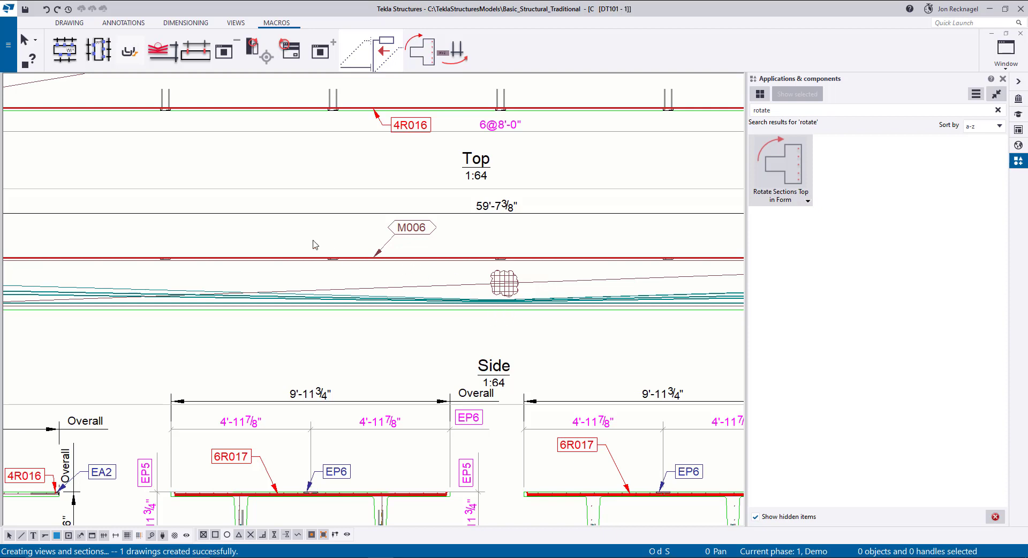
scroll(473, 311, down, 1)
scroll(474, 312, down, 1)
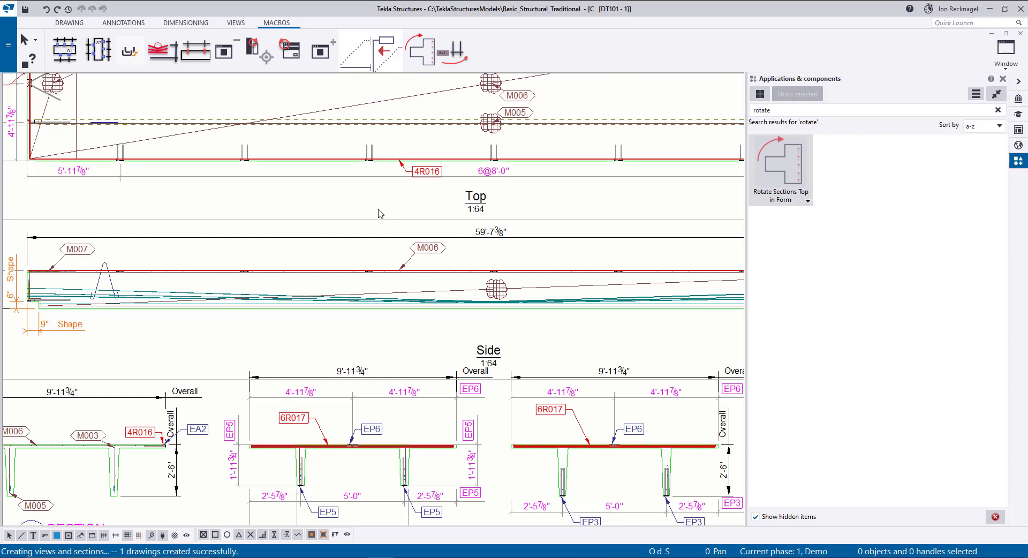
click(164, 47)
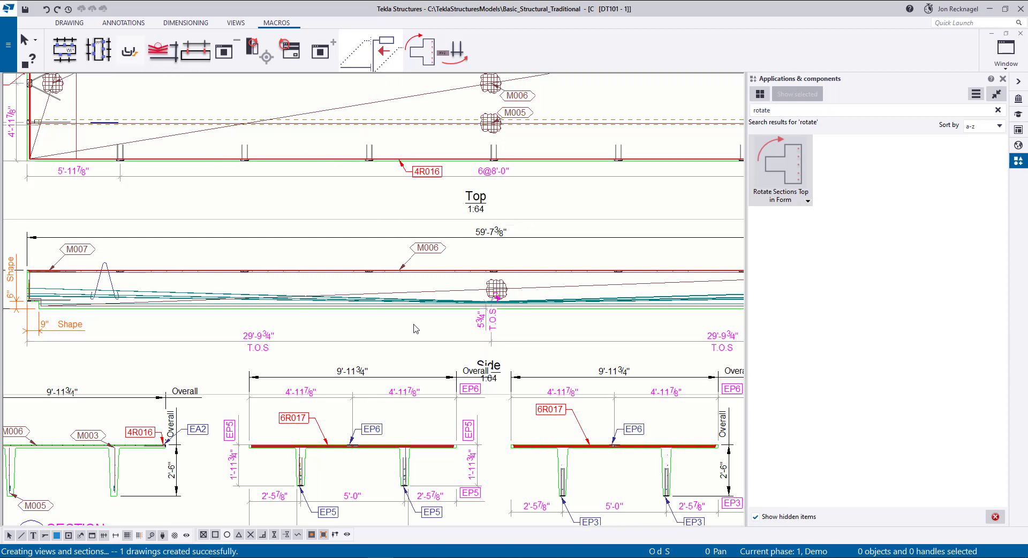
scroll(494, 331, up, 2)
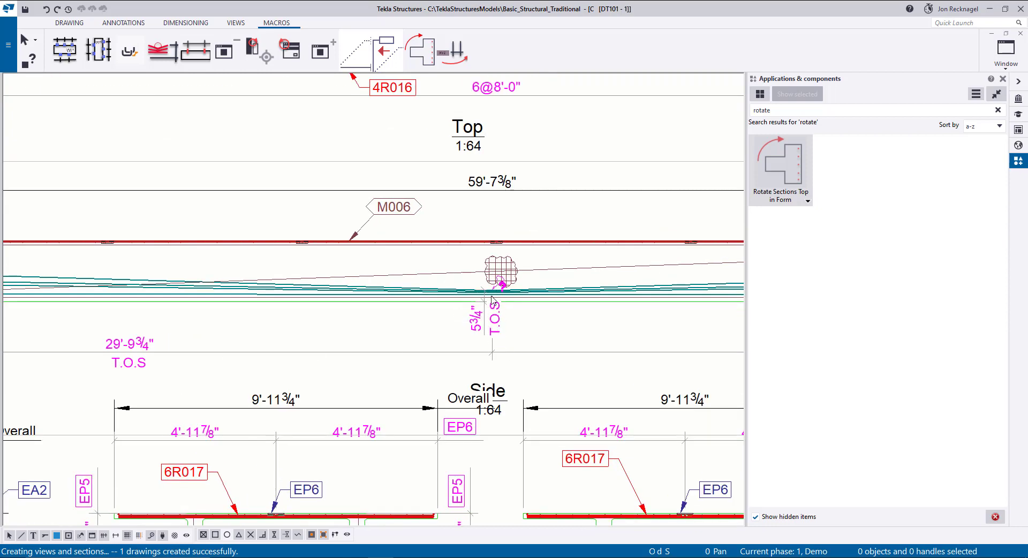
scroll(480, 321, down, 2)
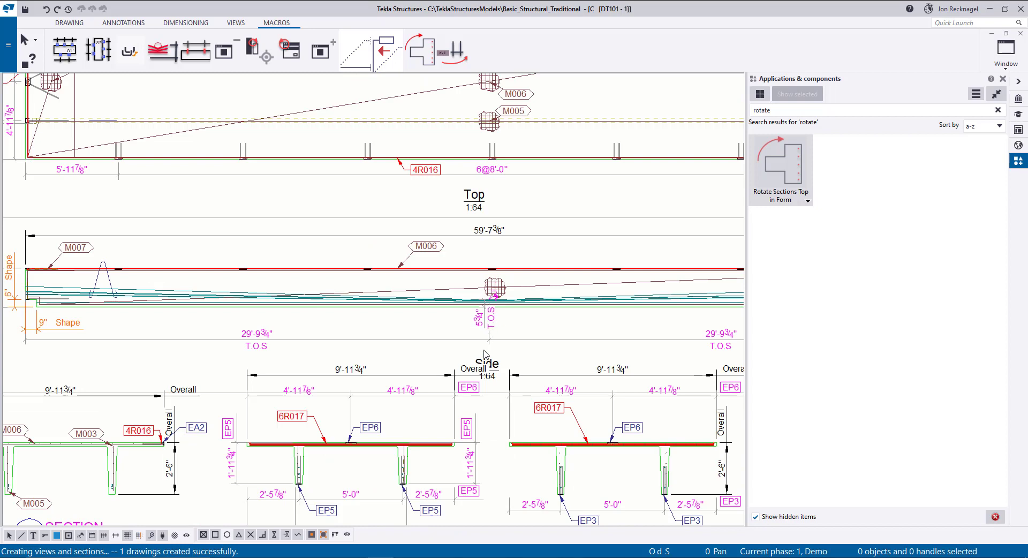
scroll(491, 322, down, 2)
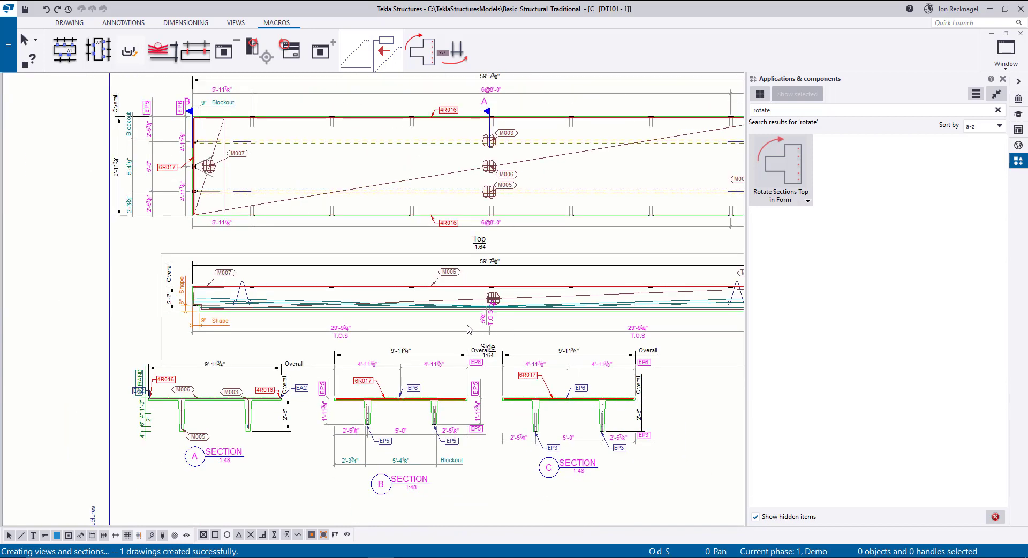
scroll(240, 287, up, 2)
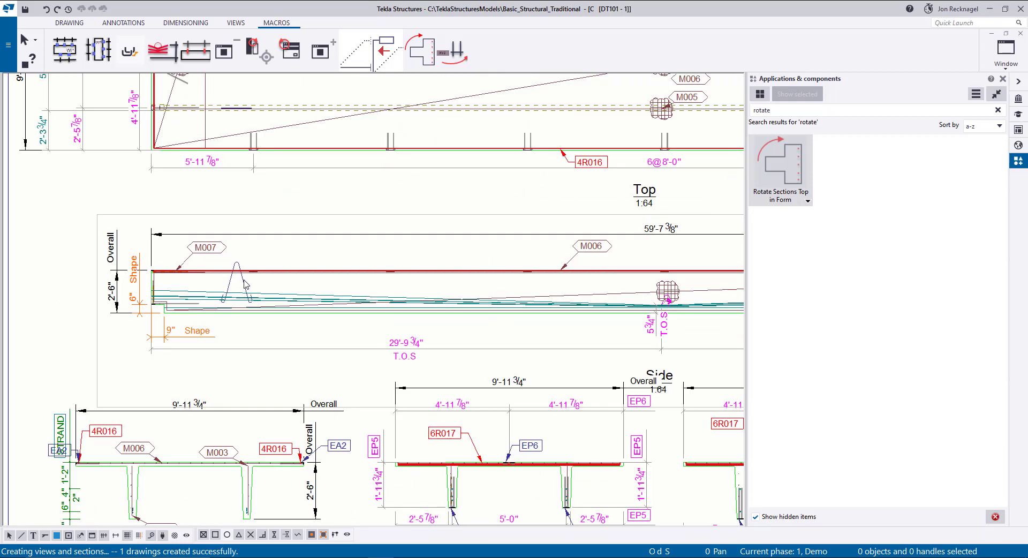
Step: Add strand lifter dimensions for the selected lifter loop in the Side view
click(246, 283)
scroll(229, 307, up, 2)
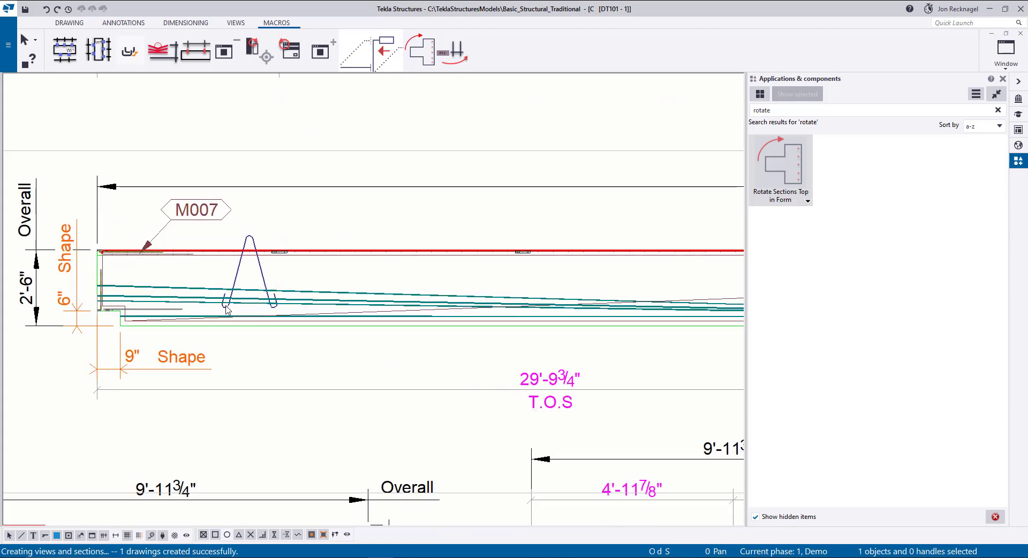
scroll(224, 316, up, 2)
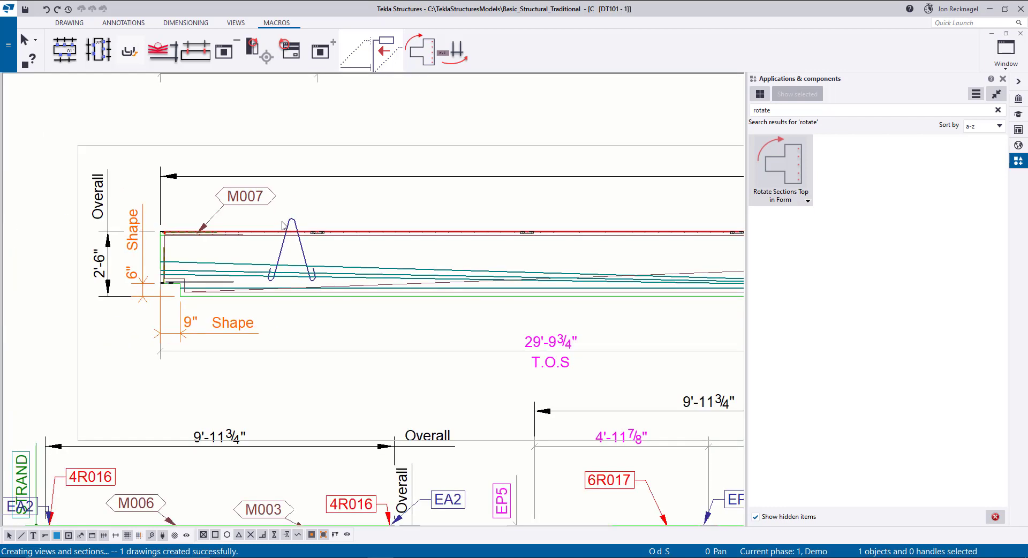
scroll(285, 230, down, 5)
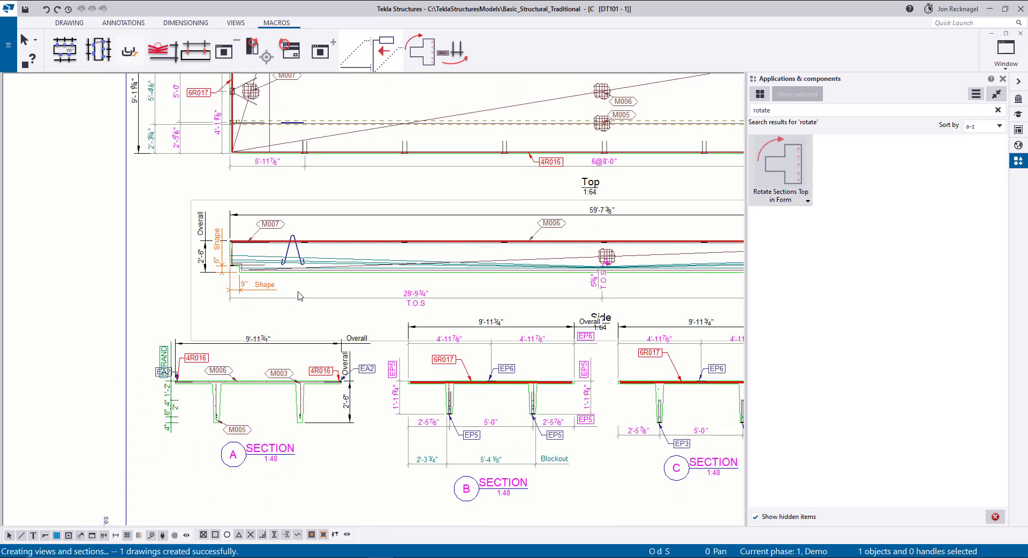
click(195, 56)
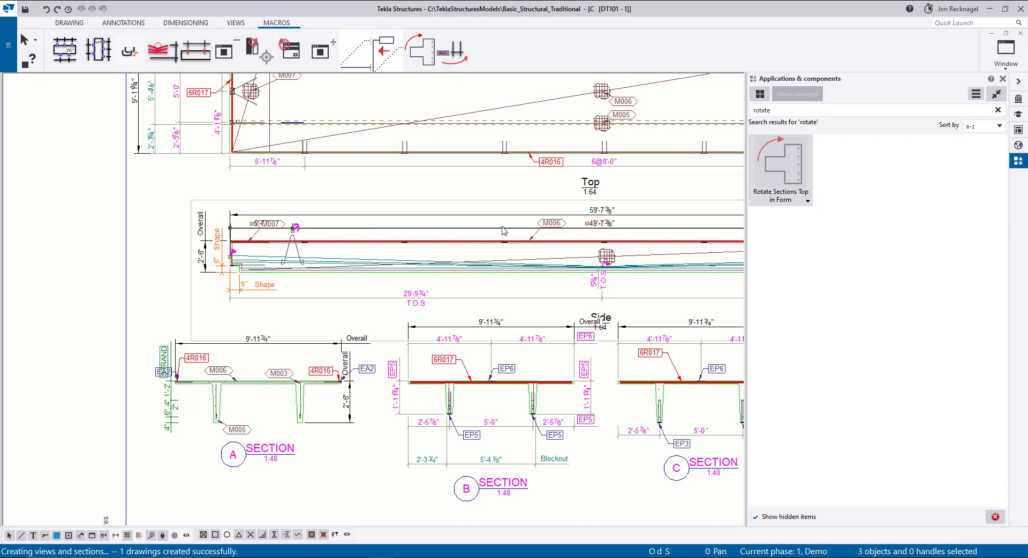
Step: Move the 5'-0" / 49'-7 3/8" lifter dimension line upward
scroll(599, 230, up, 2)
click(611, 221)
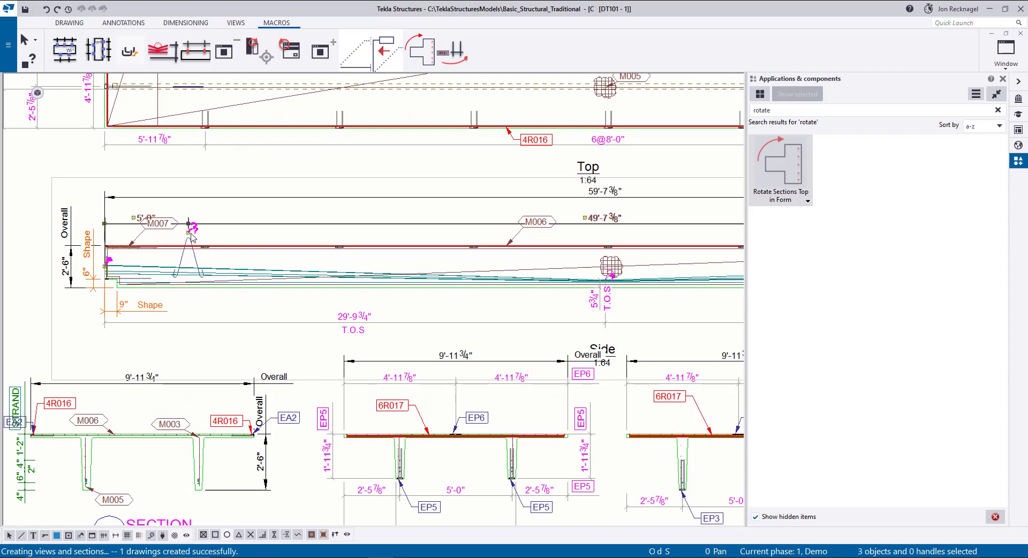
drag(186, 228, 201, 229)
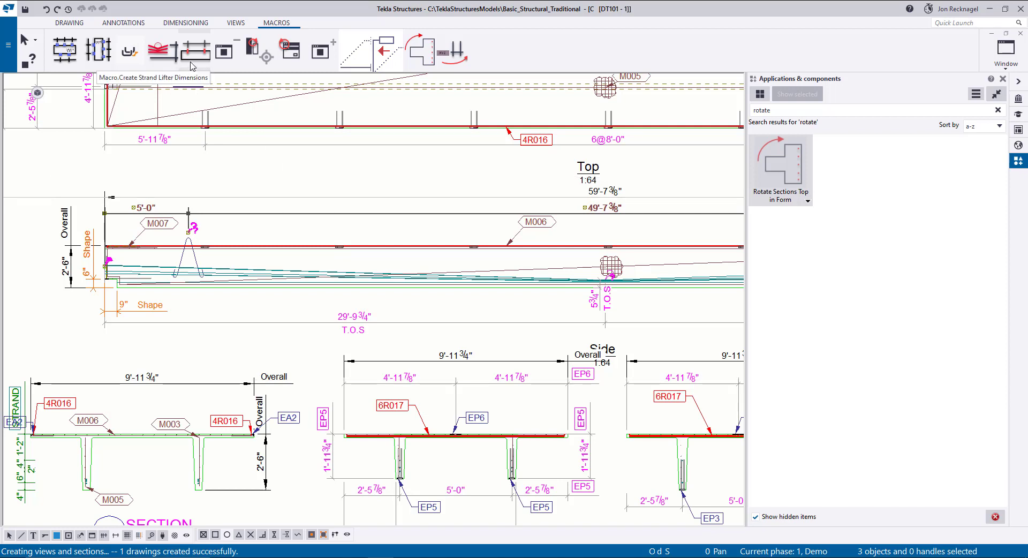
Step: Search the applications catalog for 'create' and select the 5¾" T.O.S dimension
double_click(670, 109)
text(c)
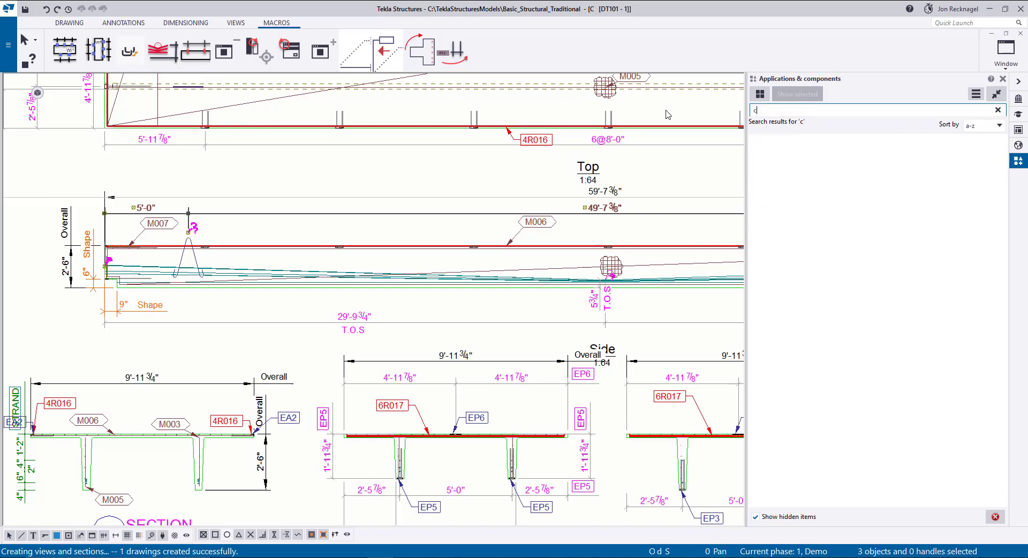
text(reate)
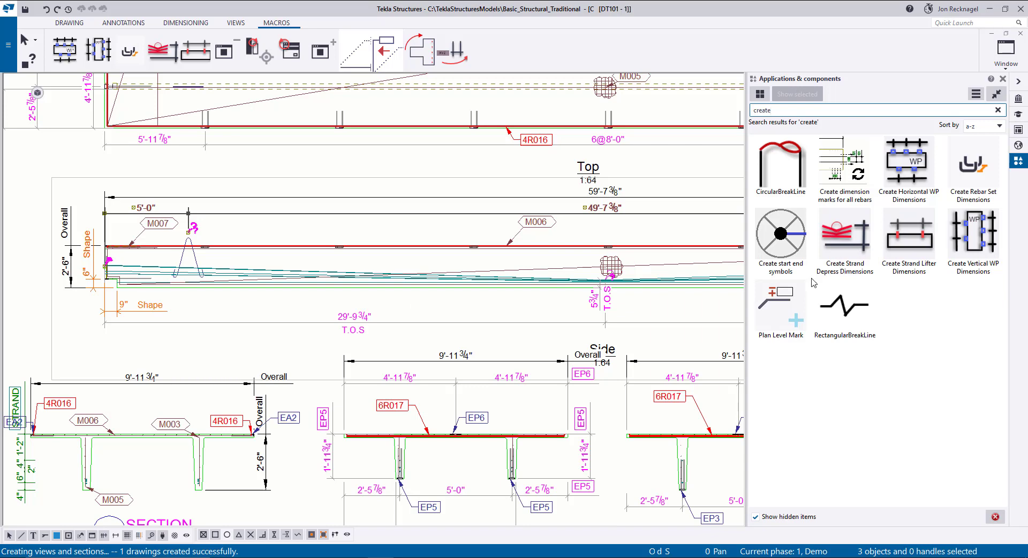
click(611, 304)
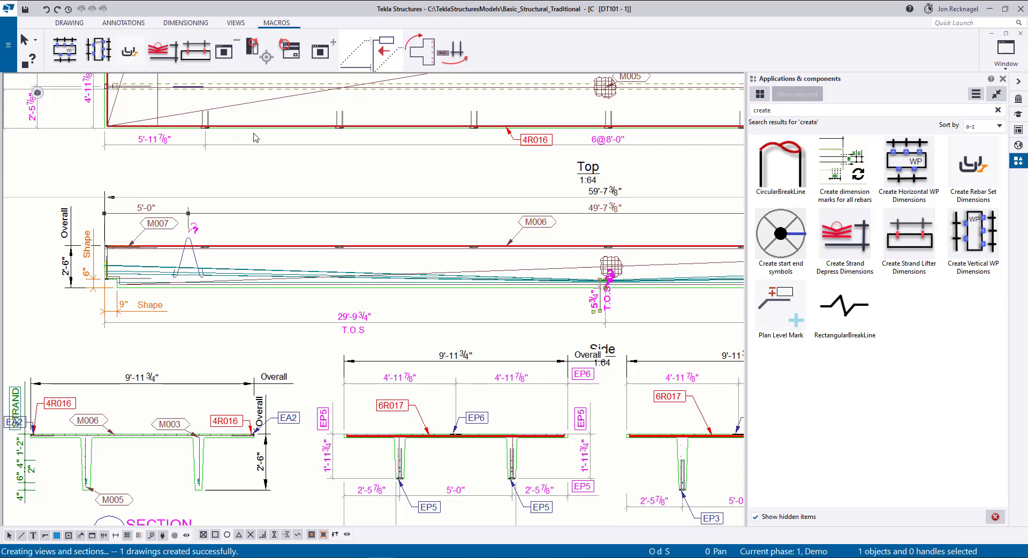
Step: Search 'dec' and run Decrease Main Views Scale to shrink the Top and Side views
scroll(399, 158, down, 4)
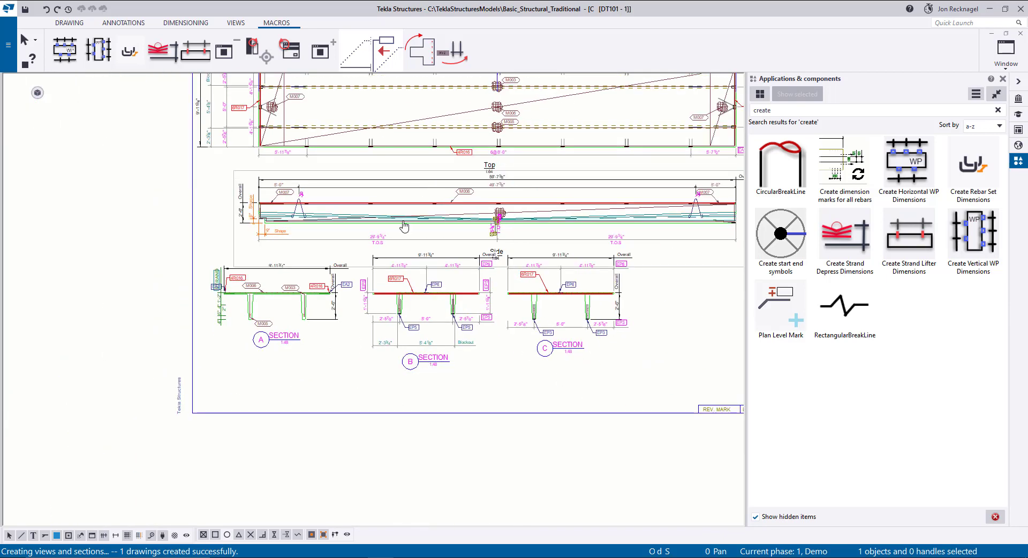
scroll(404, 227, down, 2)
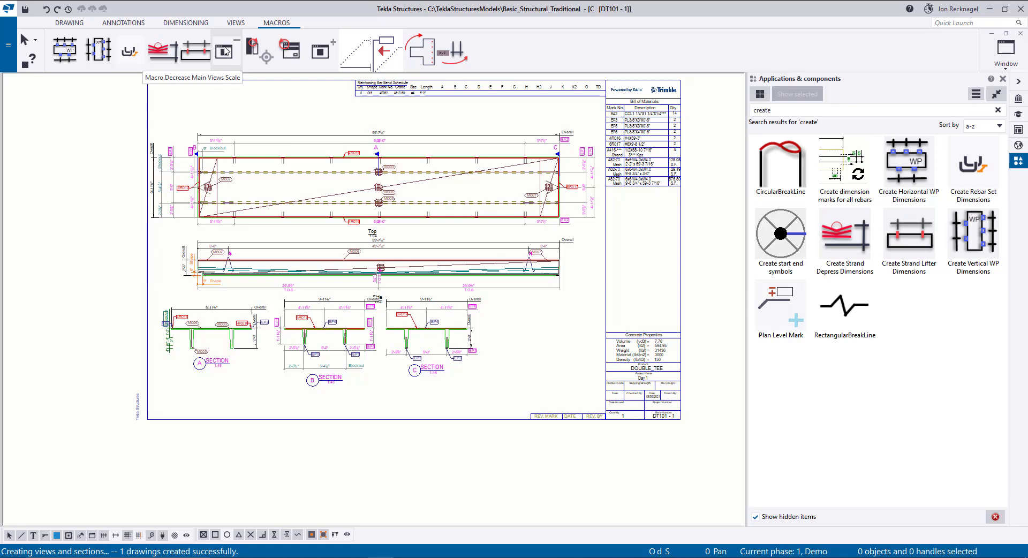
double_click(884, 110)
text(dec)
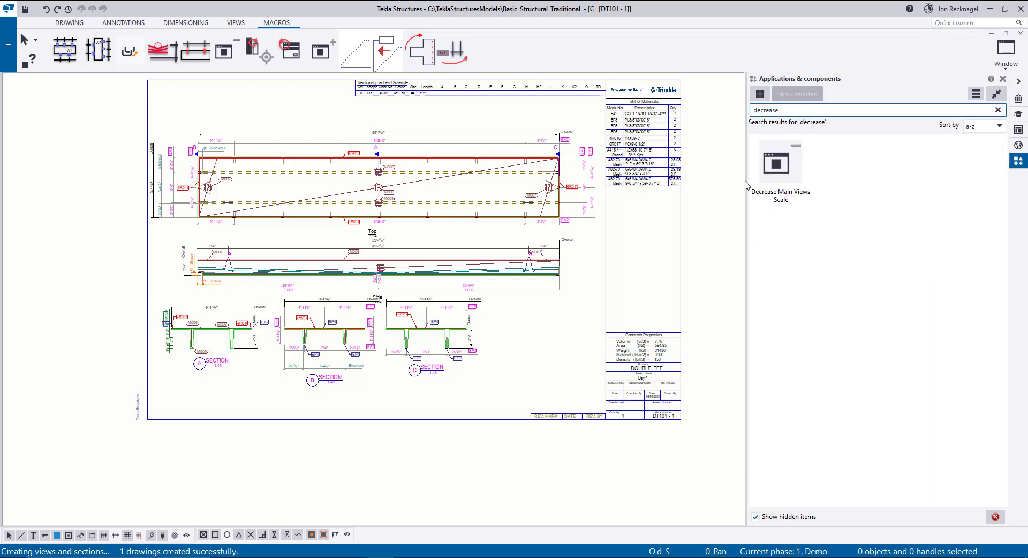
click(777, 169)
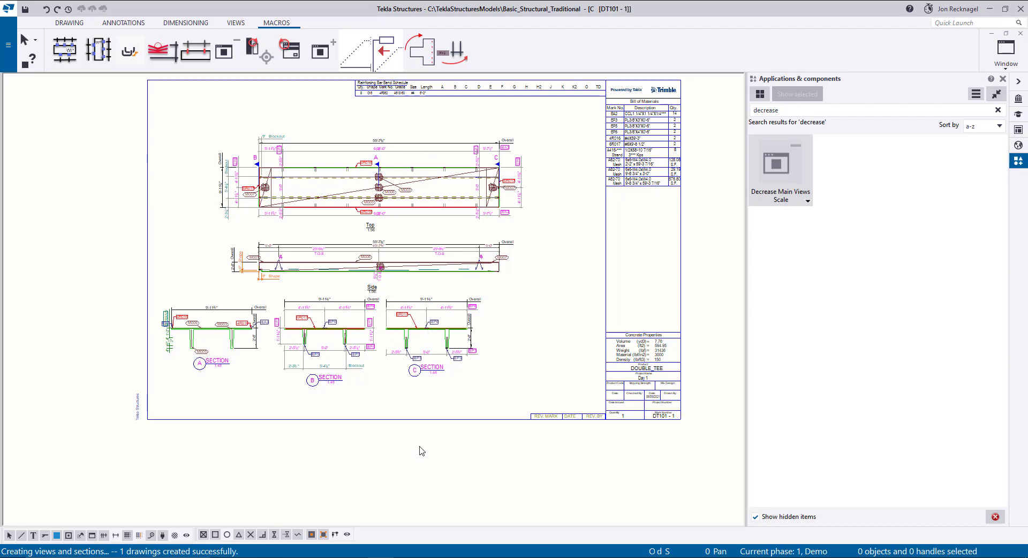
Step: Shrink section views A, B and C to 1:64, then deselect them
click(464, 388)
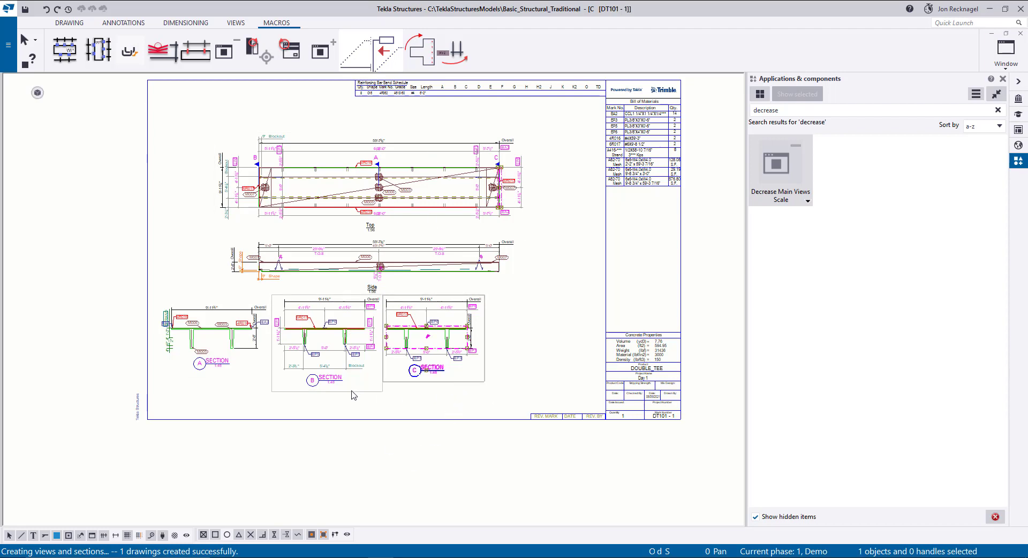
ctrl+click(228, 382)
click(776, 163)
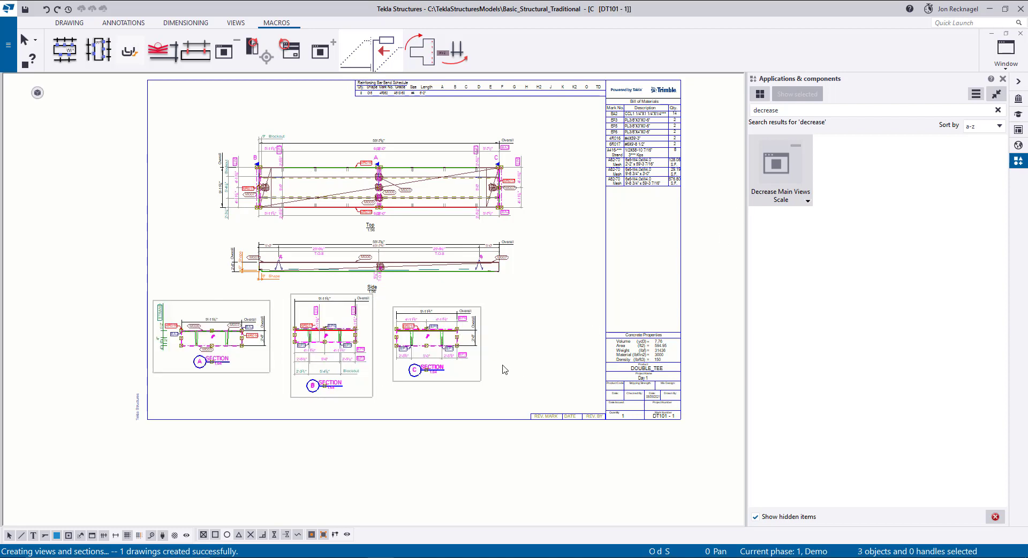
click(530, 378)
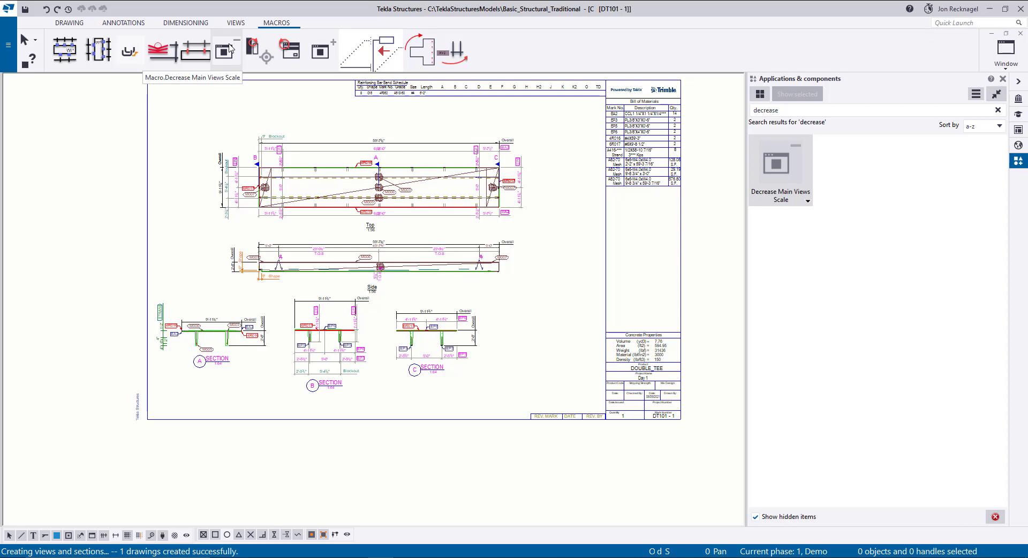
Step: Search 'increase' and run Increase Main Views Scale on the Top and Side views
click(231, 48)
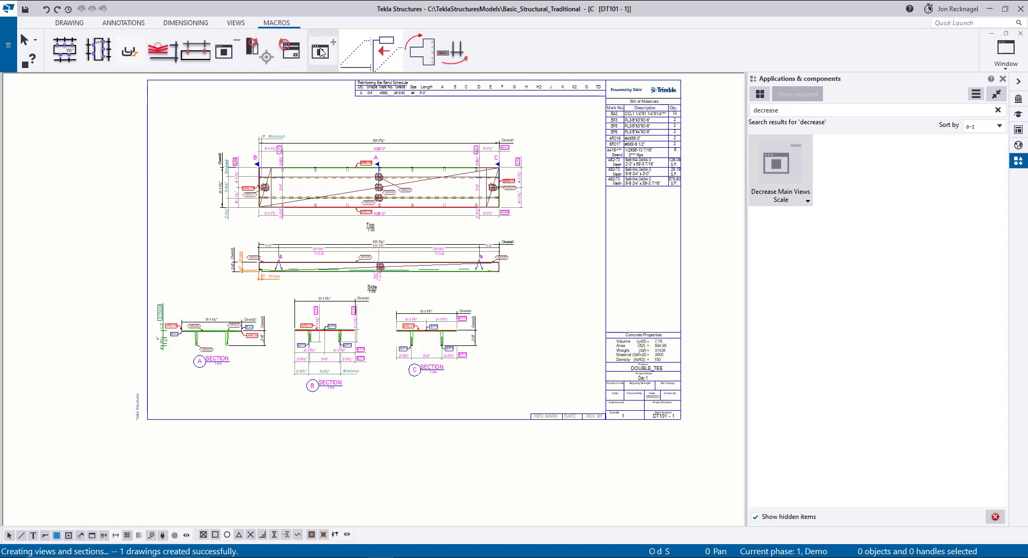
click(776, 109)
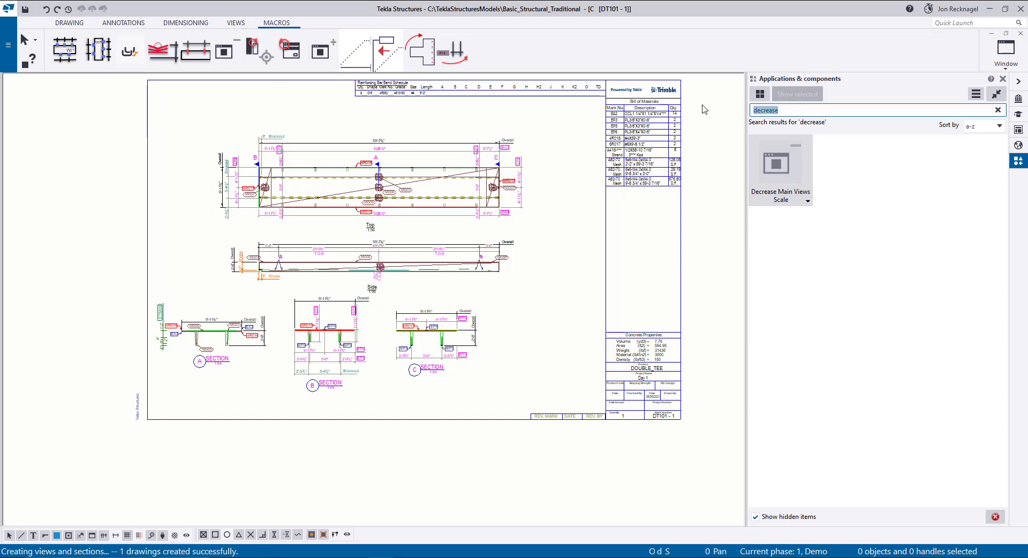
text(increase)
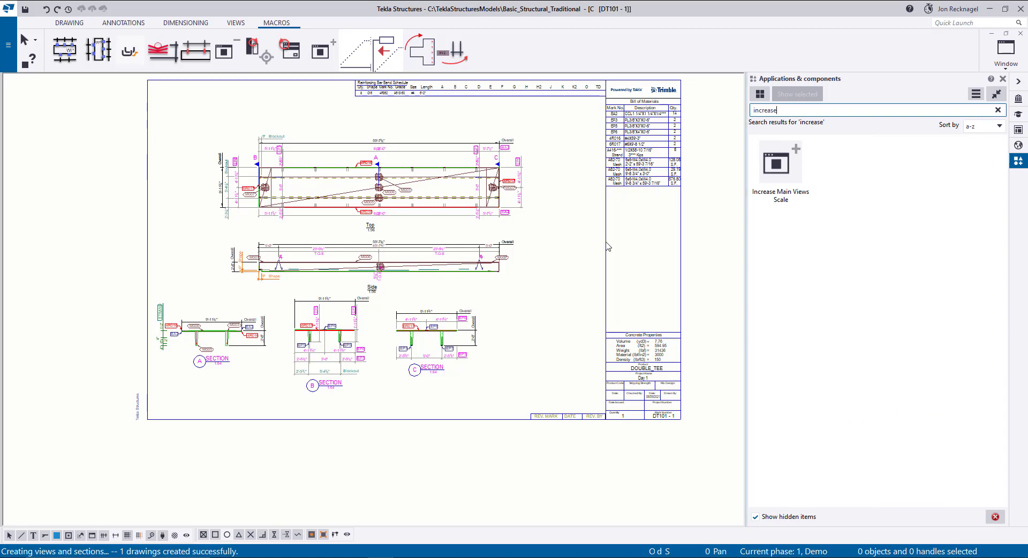
double_click(781, 173)
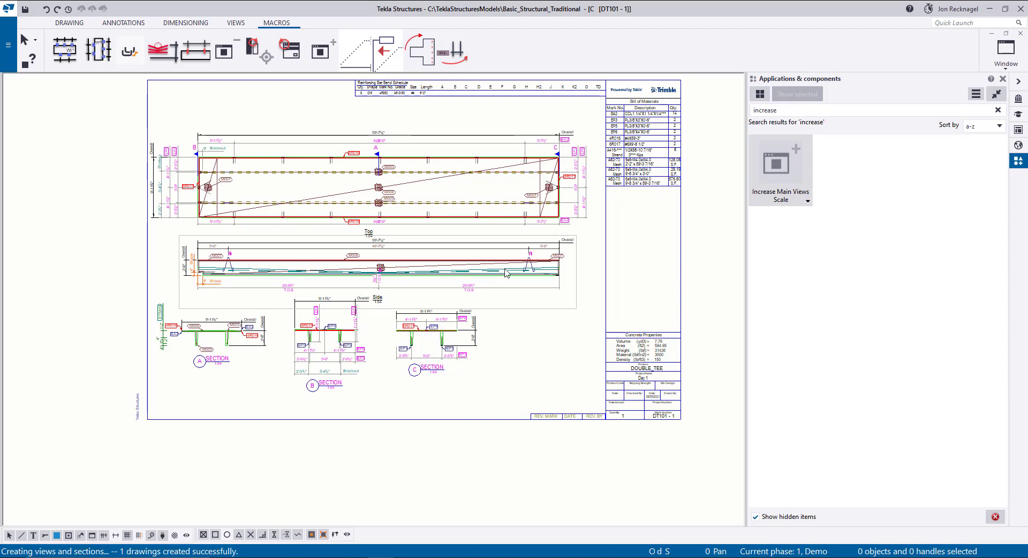
Step: Enlarge section views A, B and C back to 1:48
click(474, 381)
shift+click(363, 397)
shift+click(247, 376)
double_click(772, 166)
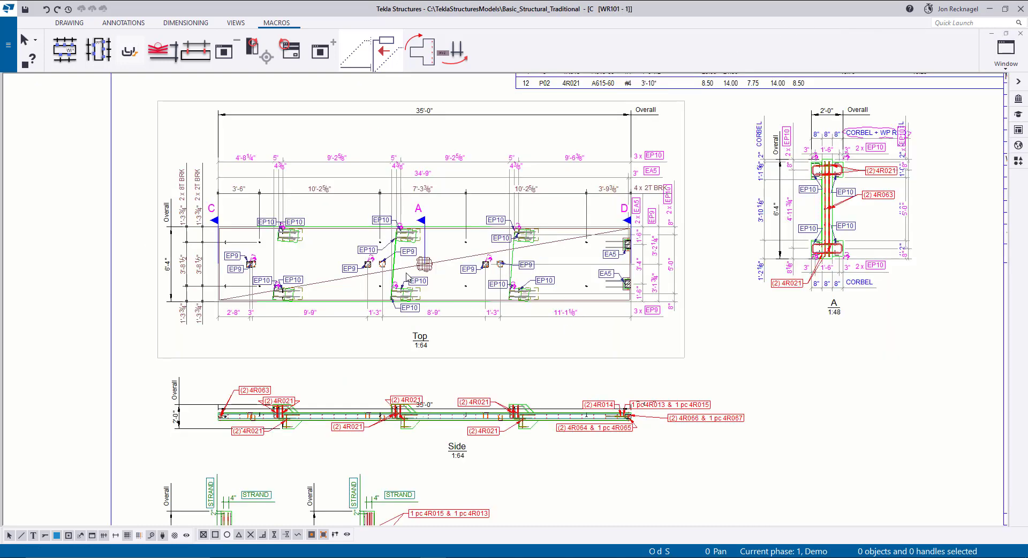
Step: Zoom around the WR101 Top view, then reopen the applications catalog's 'create' search
scroll(419, 257, up, 2)
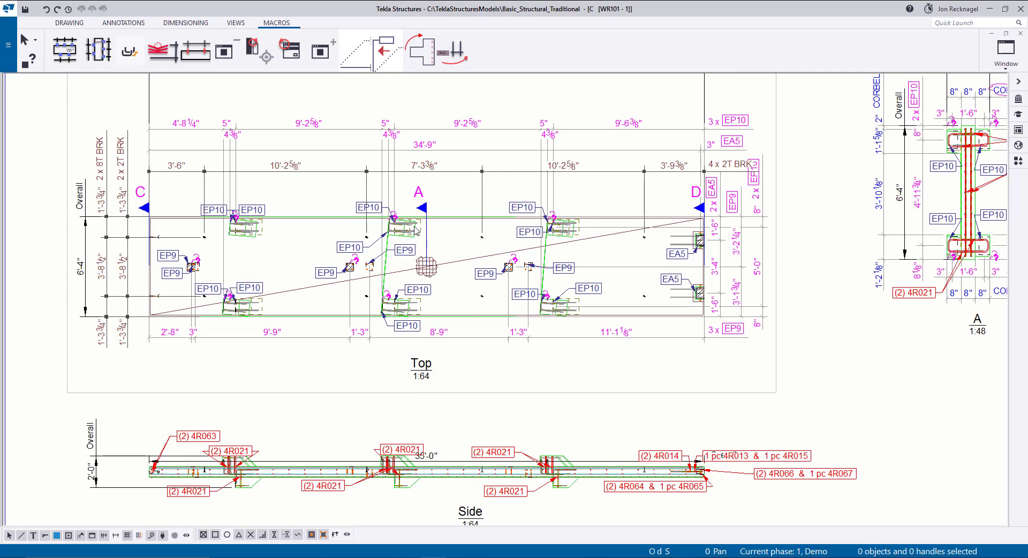
scroll(405, 249, up, 1)
scroll(395, 245, up, 2)
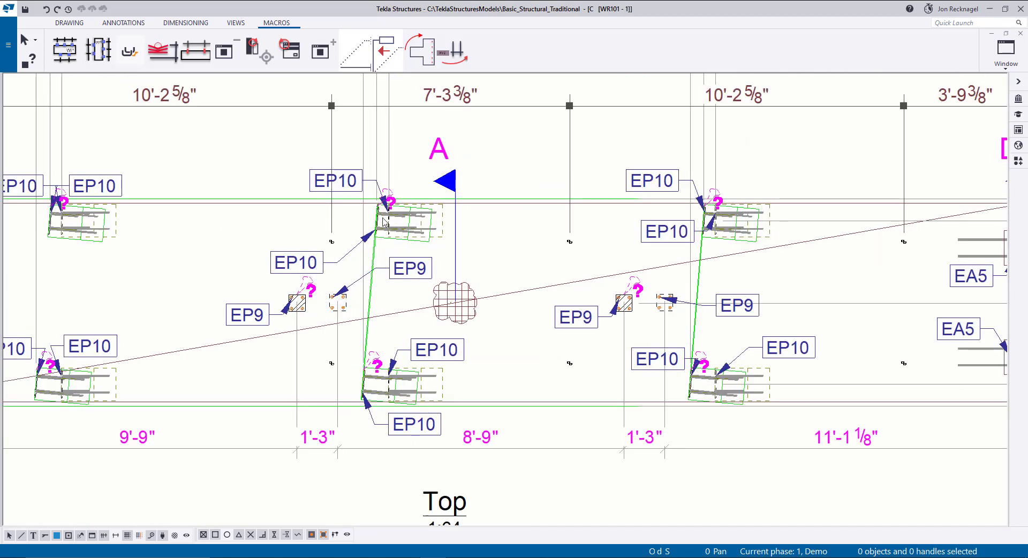
scroll(389, 211, down, 2)
scroll(433, 239, down, 4)
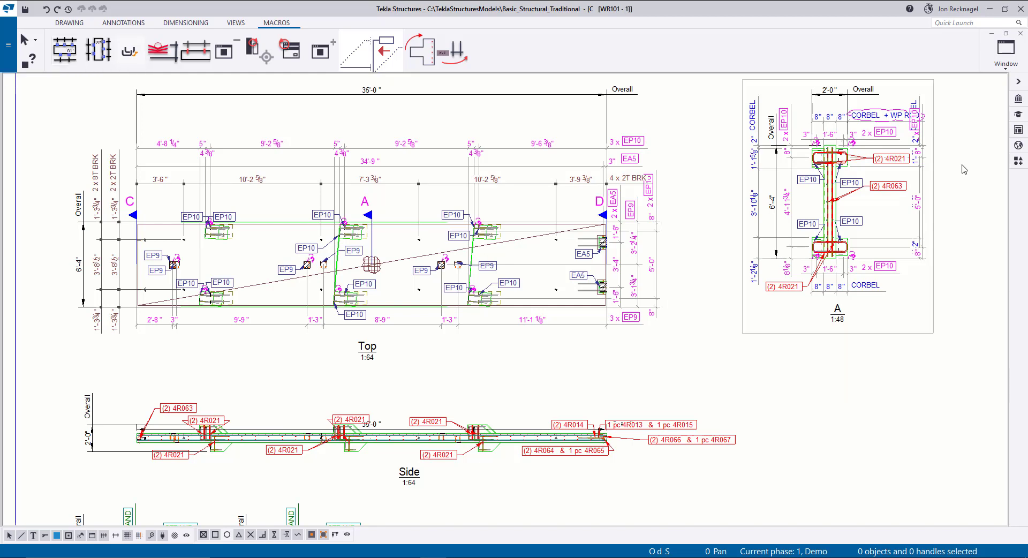
click(1019, 160)
click(769, 110)
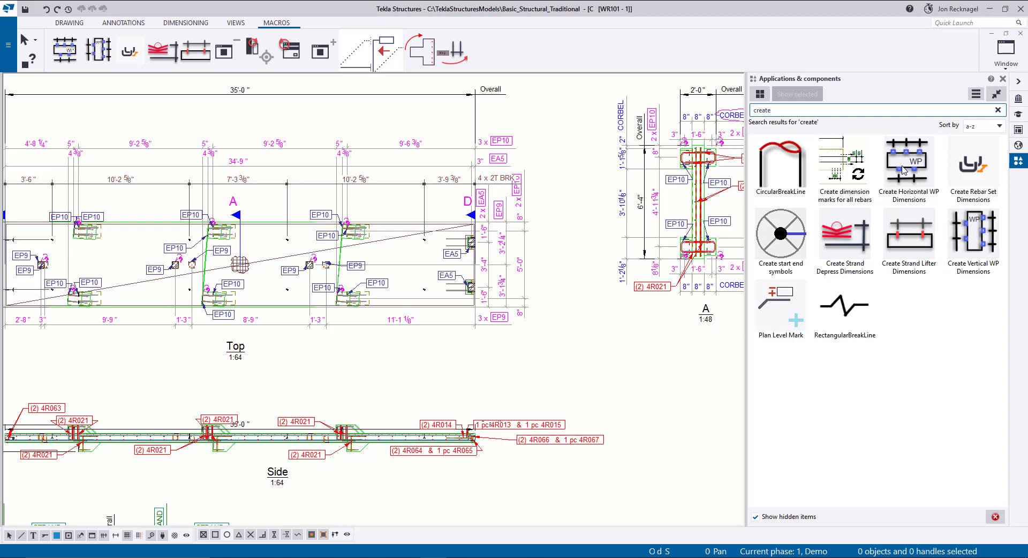
Step: Add horizontal W.P. dimensions above and below the Top view and check each line
click(904, 170)
click(228, 269)
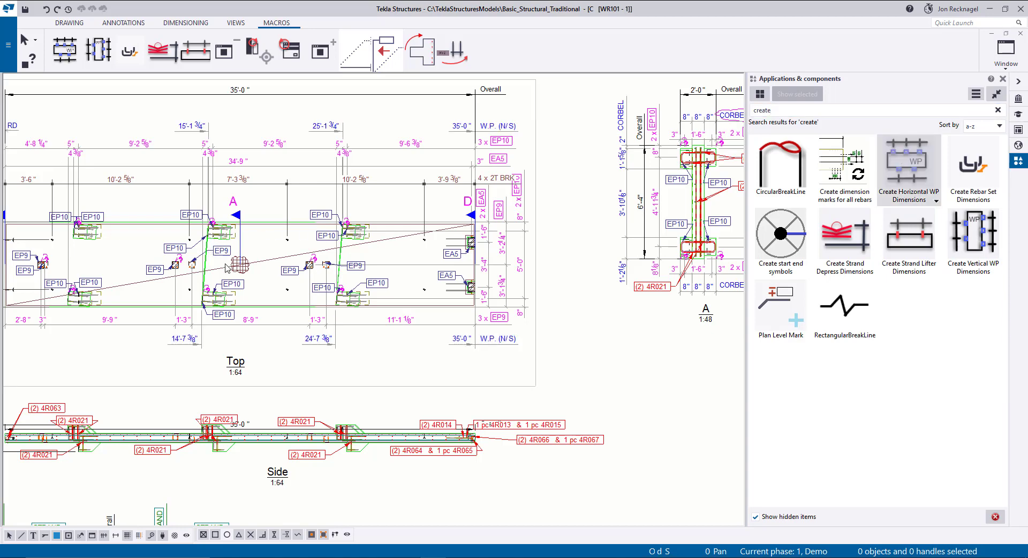
click(195, 129)
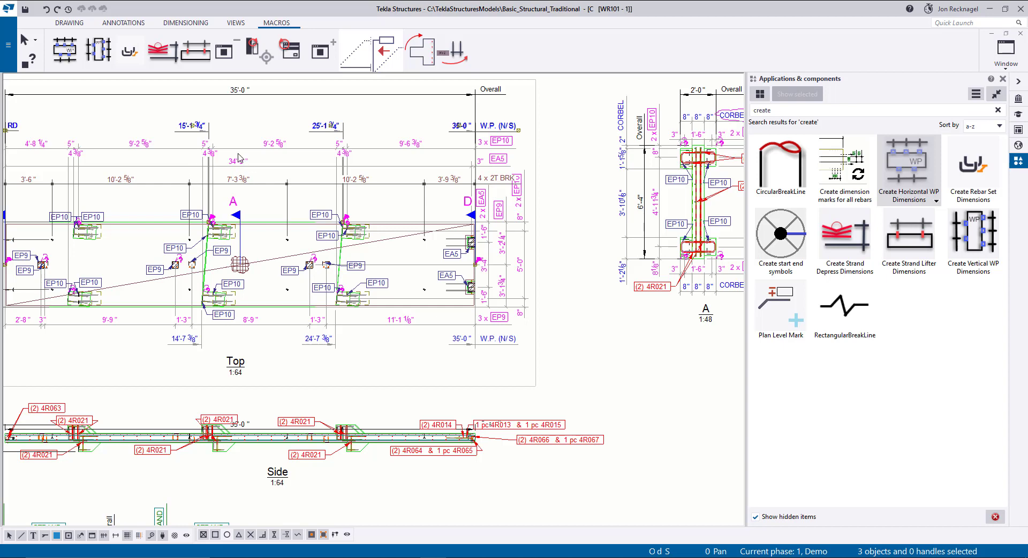
click(191, 343)
click(321, 132)
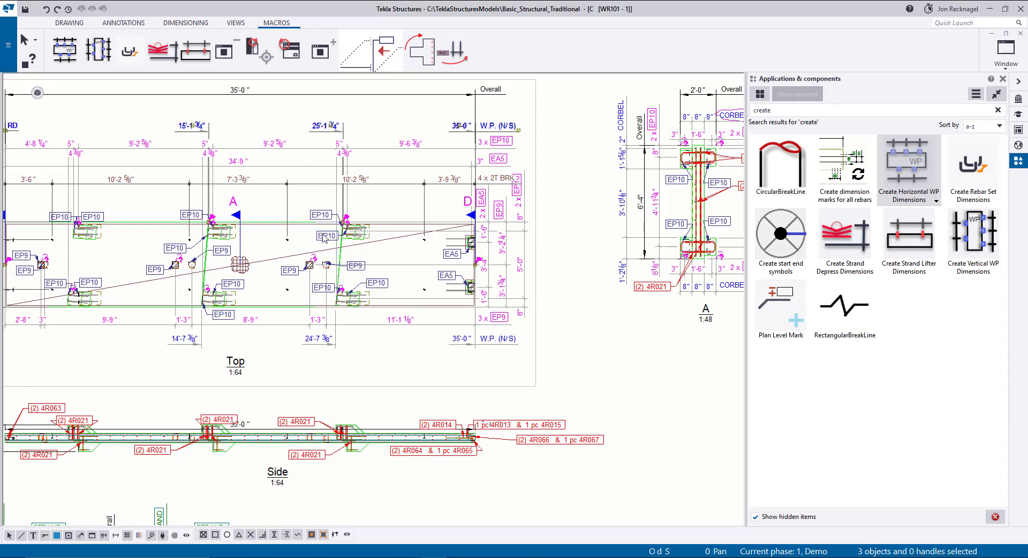
click(322, 344)
click(463, 127)
click(492, 345)
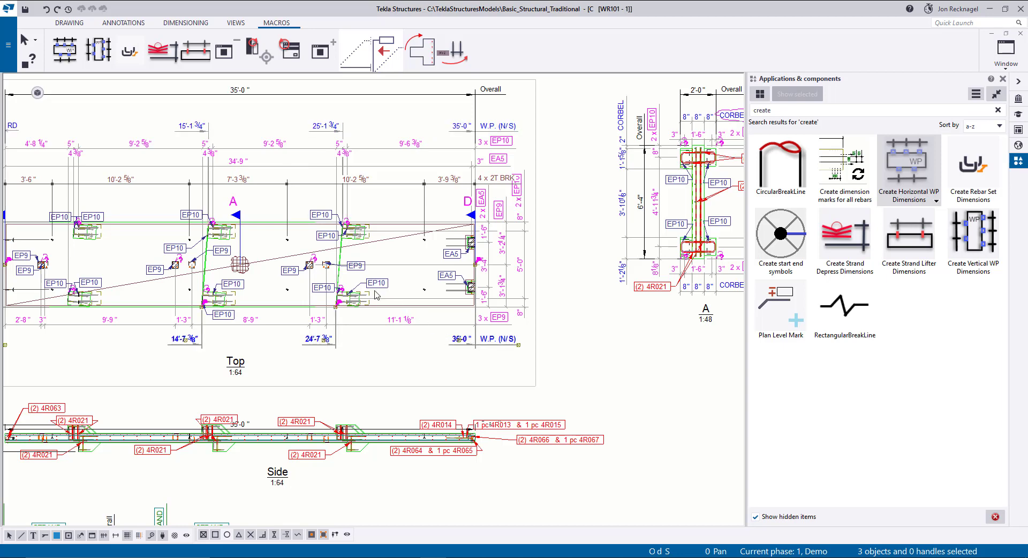
Step: Close the WR101 drawing, keeping the changes
scroll(362, 284, up, 3)
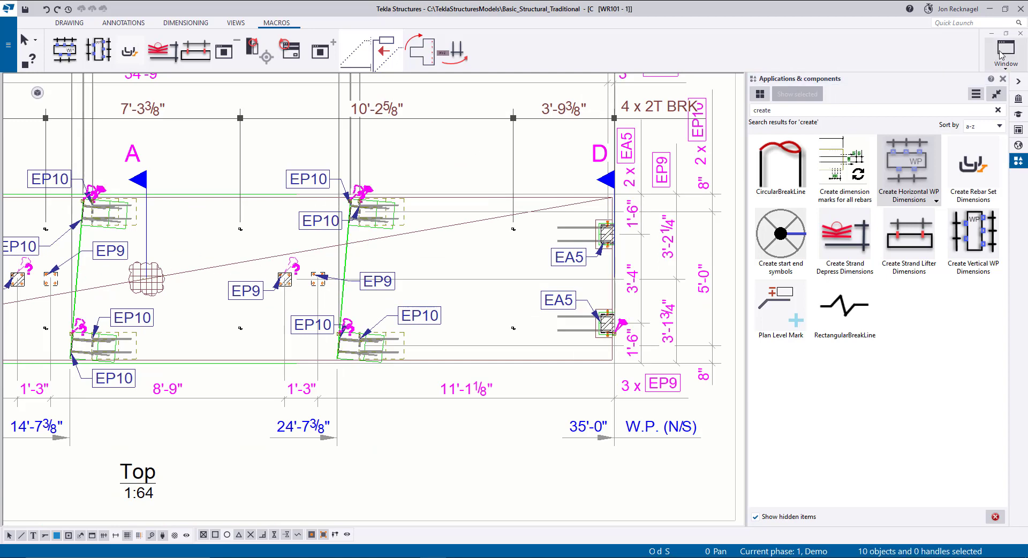
click(1020, 33)
click(284, 318)
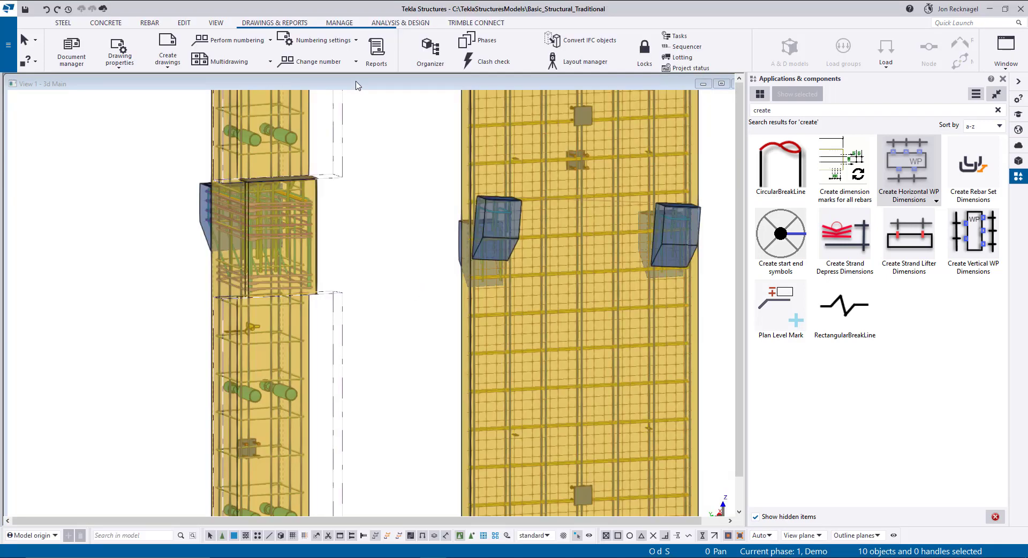
Step: In the maximized 3D view, select the WP rod above the rebar box and load the Work Point Rod preset
double_click(382, 90)
click(432, 147)
scroll(482, 177, up, 10)
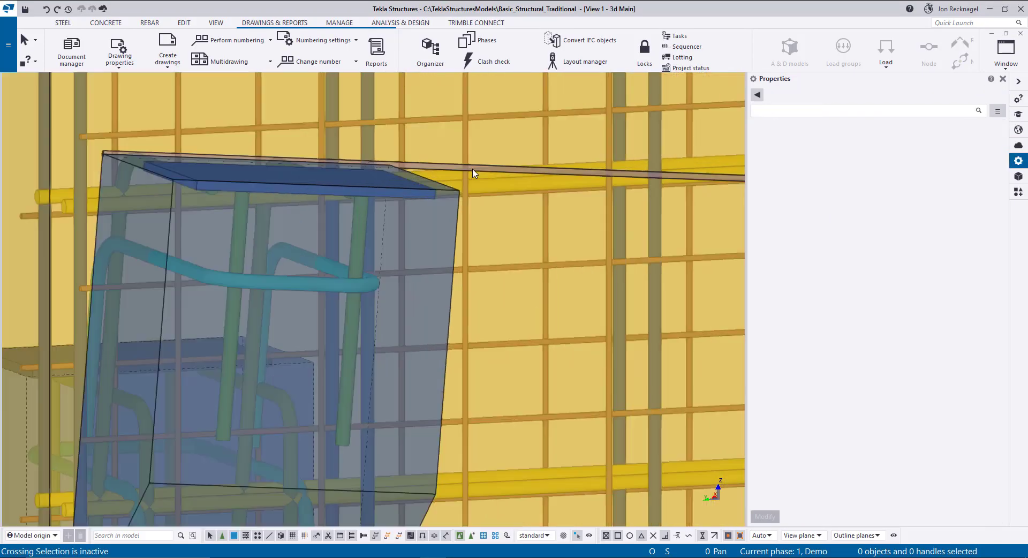
click(473, 172)
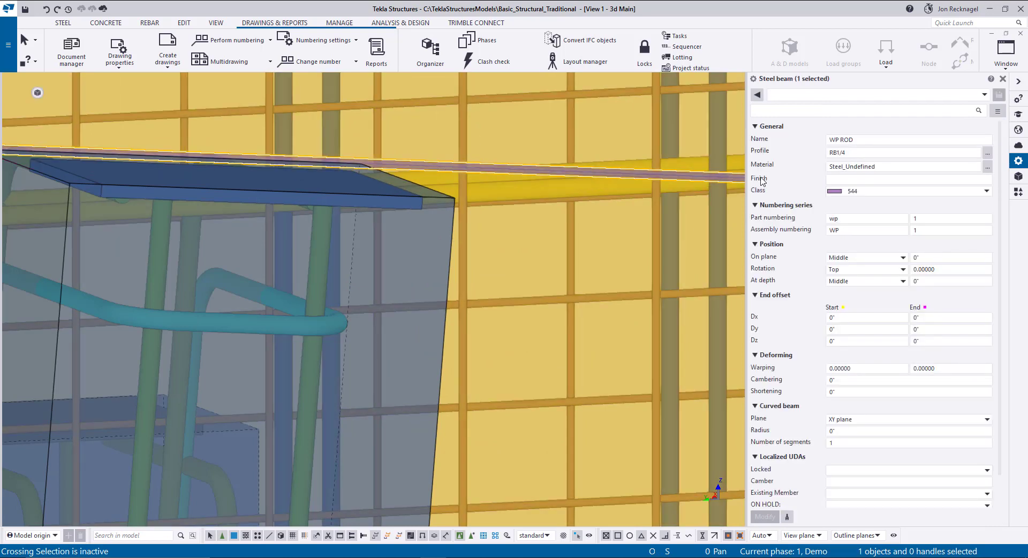
click(984, 95)
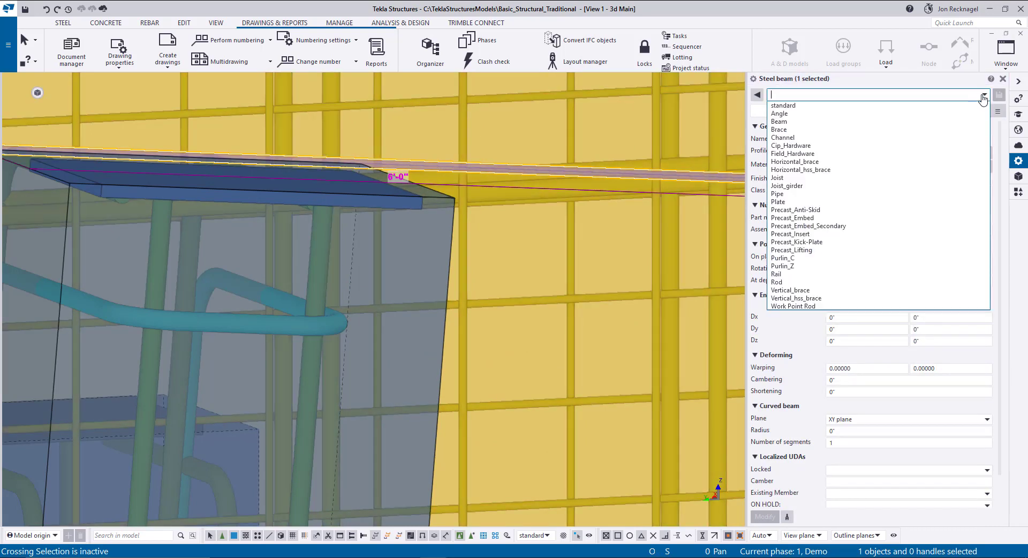
click(793, 306)
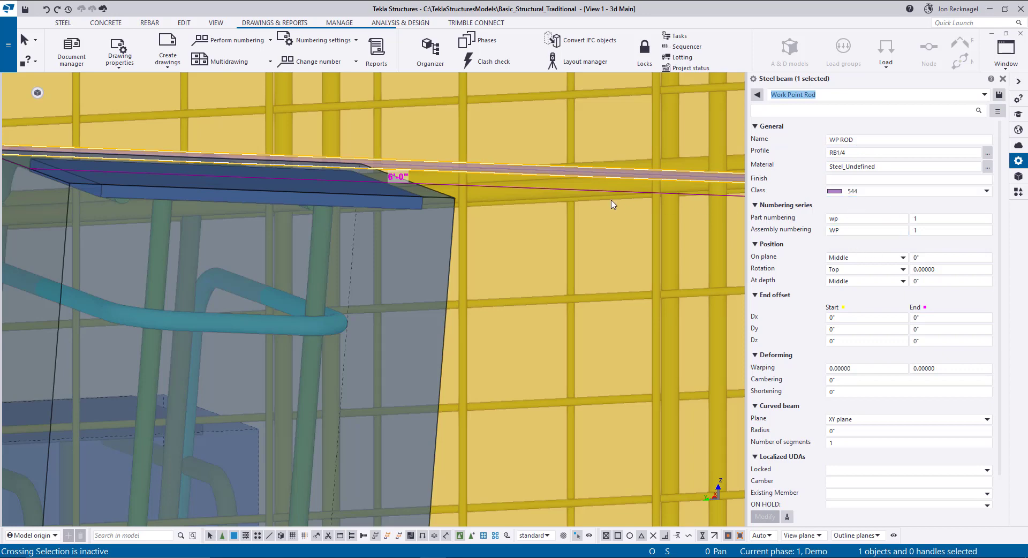
Step: Zoom and pan out to show the whole model
scroll(590, 202, down, 5)
scroll(455, 193, up, 3)
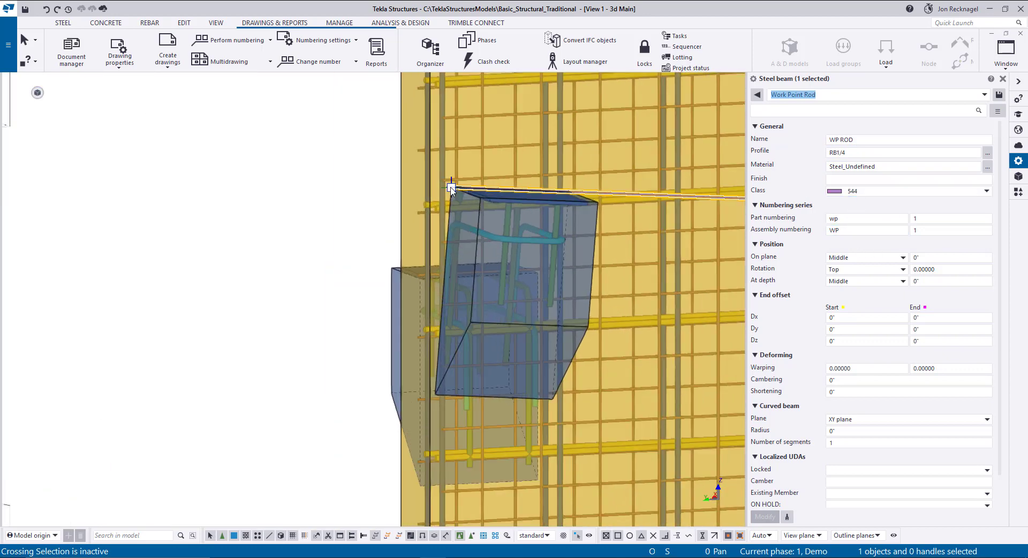
scroll(451, 189, down, 5)
middle_drag(739, 198, 368, 181)
scroll(535, 225, up, 4)
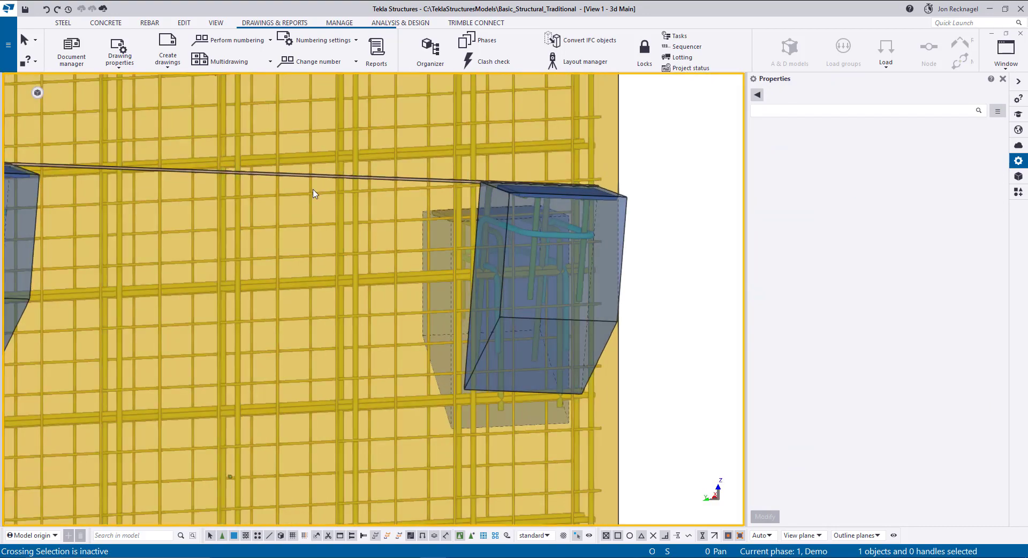
scroll(290, 195, down, 2)
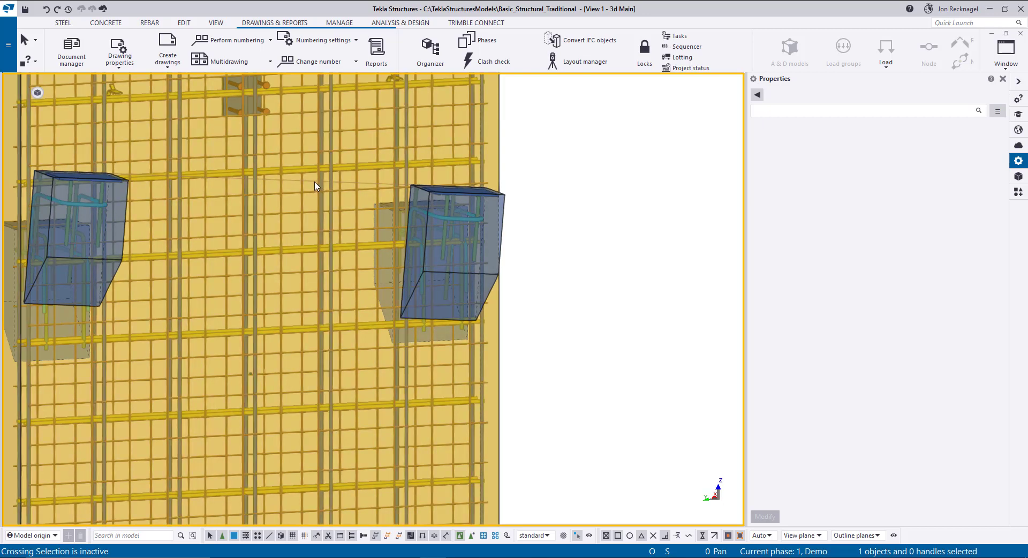
scroll(377, 198, down, 4)
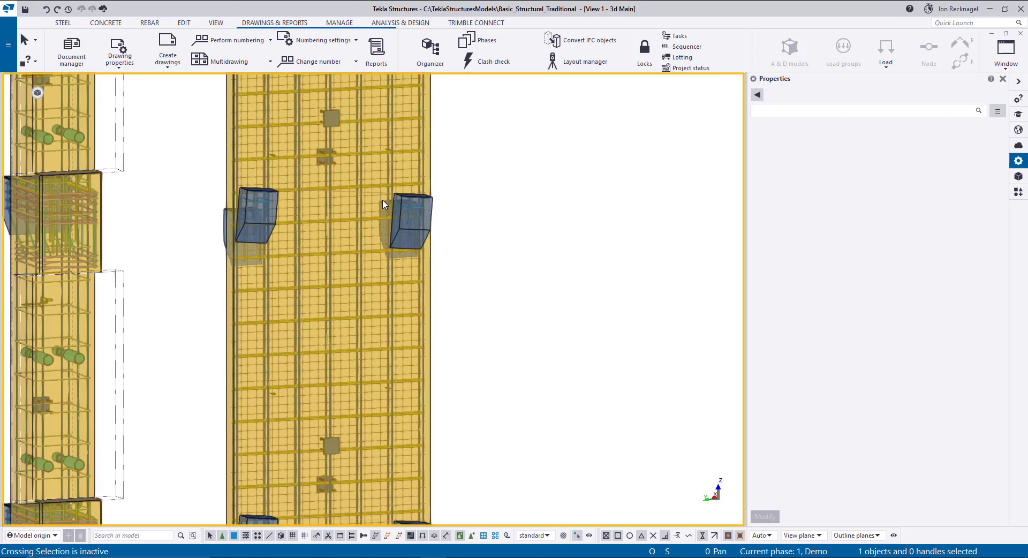
Step: Orient the view on an empty part of the grid and start a concrete slab
scroll(308, 369, down, 10)
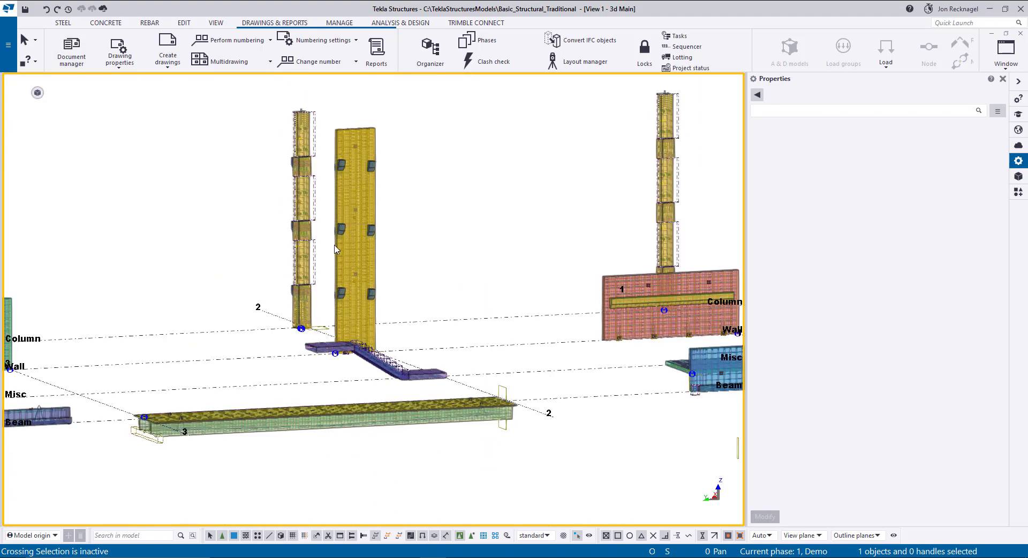
scroll(308, 369, down, 3)
ctrl+middle_drag(309, 369, 367, 395)
scroll(368, 395, up, 5)
scroll(124, 72, up, 4)
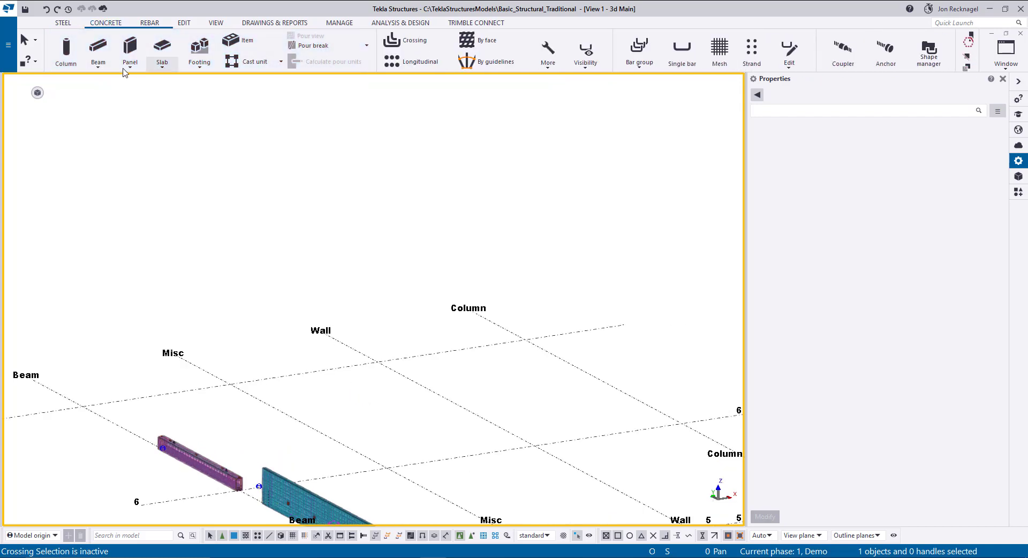
click(162, 65)
click(118, 84)
scroll(500, 448, up, 3)
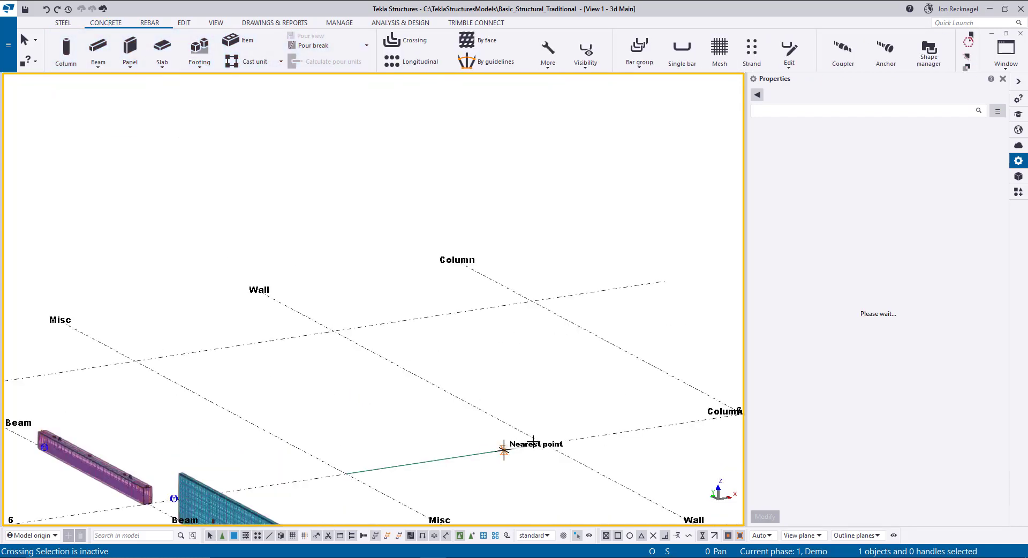
Step: Pick four corners to create the 16'-0" by 8'-0", 8" thick flat slab, then end the command
click(551, 442)
click(486, 407)
click(551, 400)
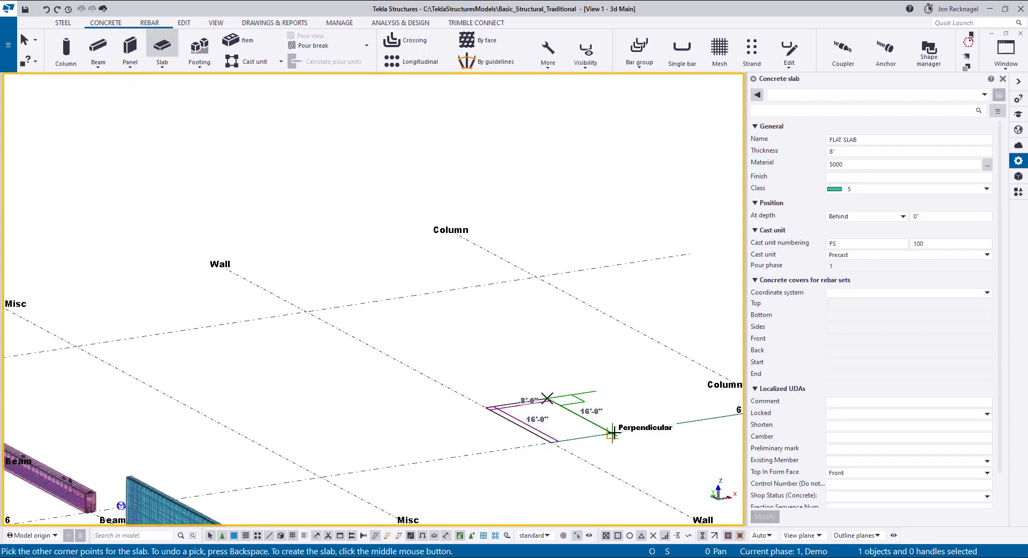
click(613, 433)
middle_click(613, 433)
right_click(499, 346)
click(503, 351)
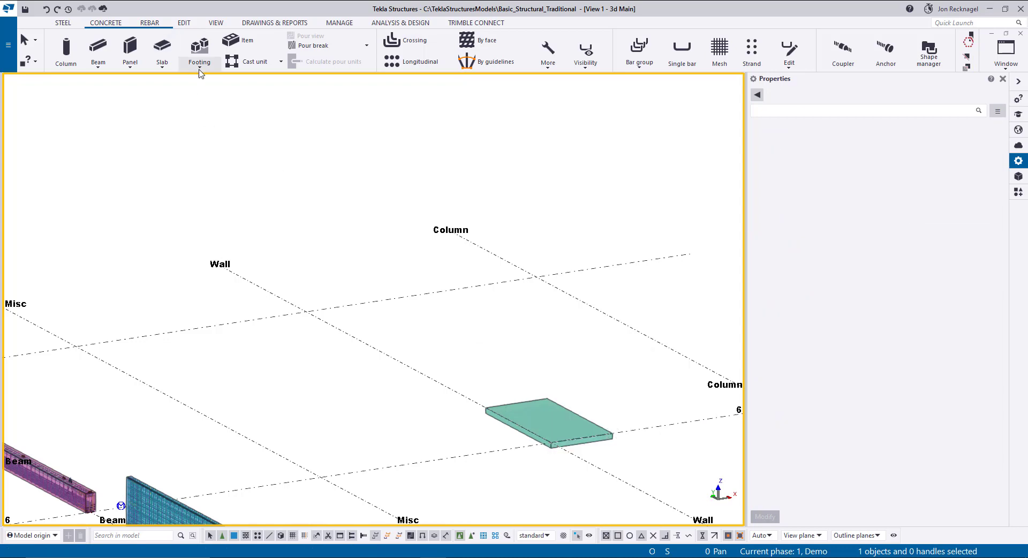
click(149, 23)
Step: Lay a #4 A615-60 rebar set across the flat slab's face with By face
click(140, 42)
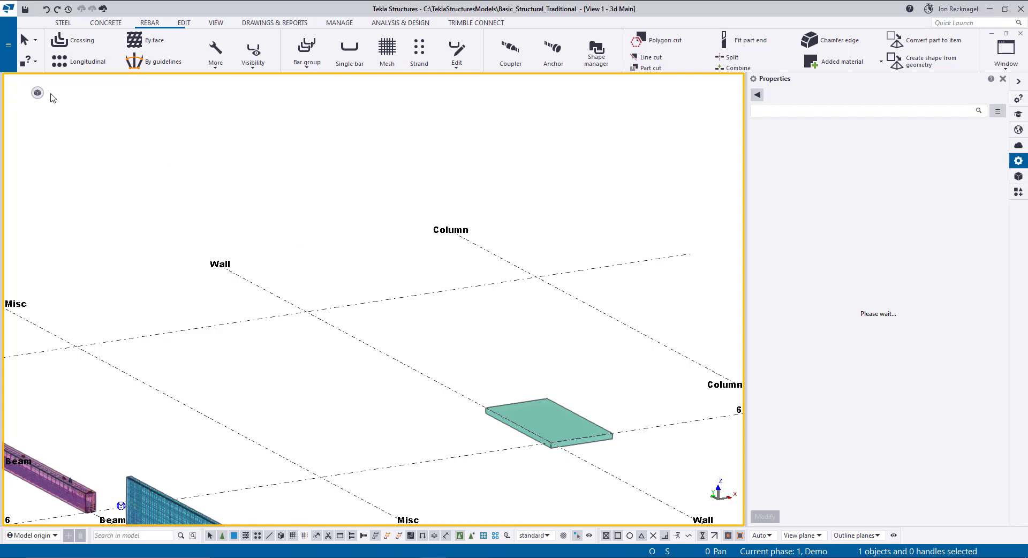
mouse_move(40, 94)
scroll(75, 99, up, 3)
scroll(316, 215, down, 2)
right_click(498, 269)
click(516, 275)
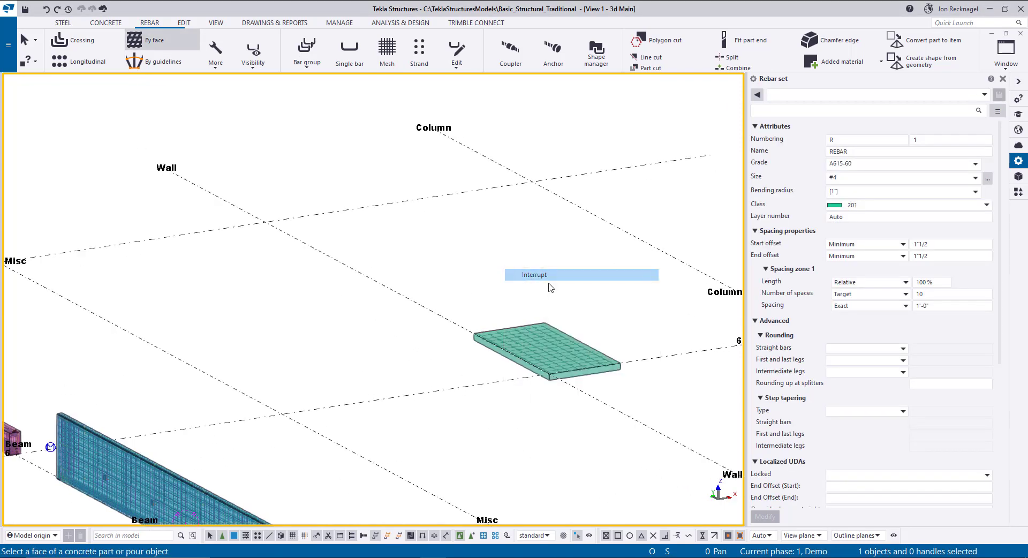
scroll(584, 399, up, 2)
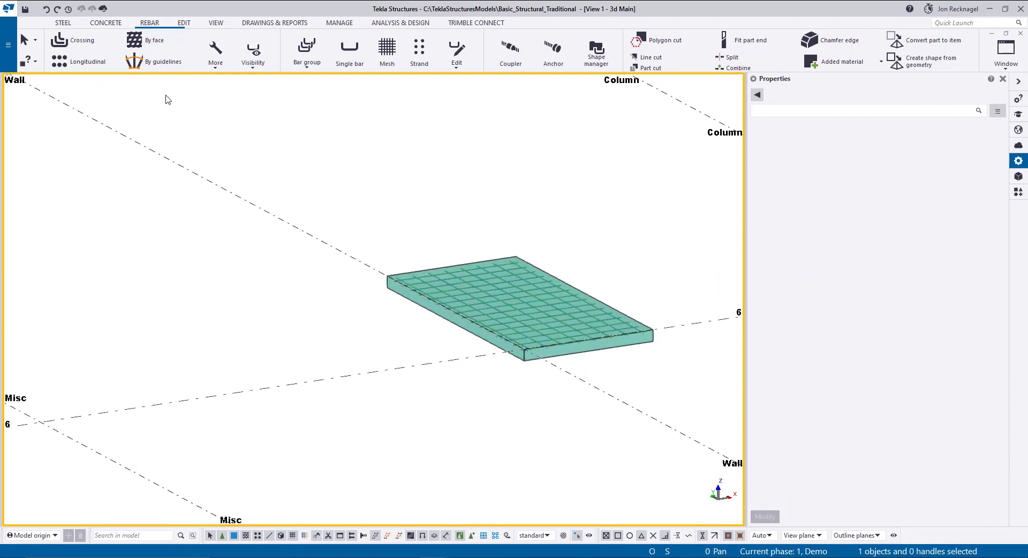
Step: Load the Slab settings into the cast unit drawing properties and apply them
click(260, 23)
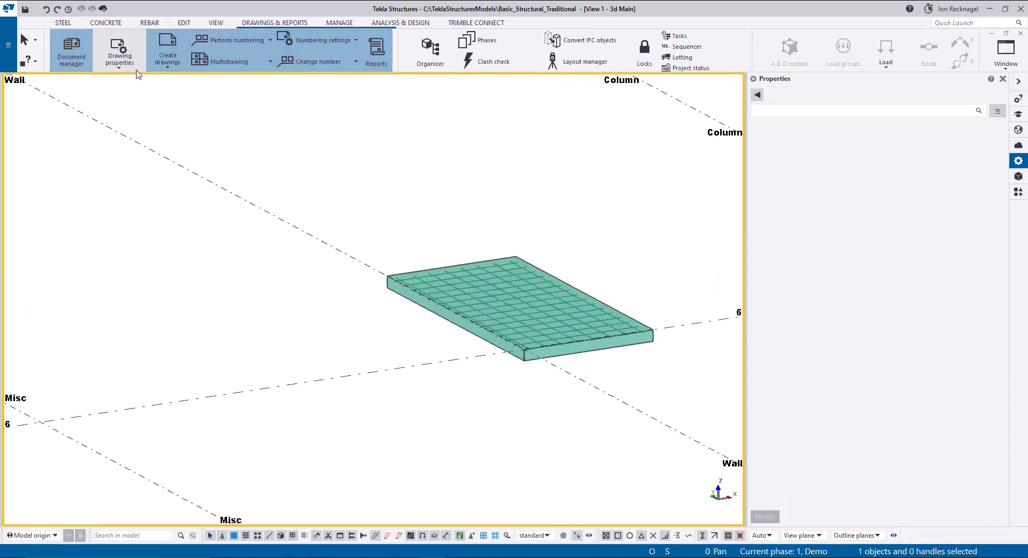
click(119, 56)
click(119, 156)
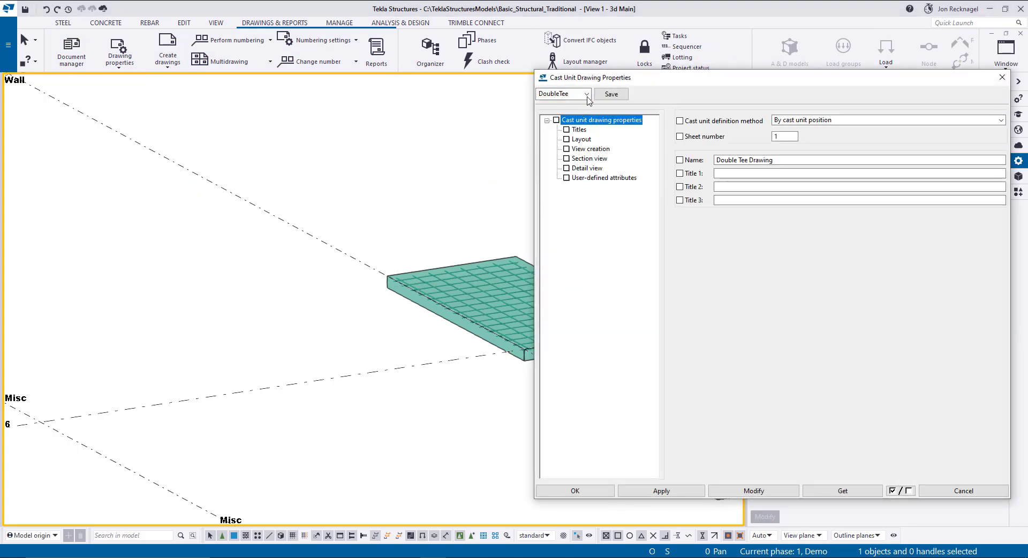
click(587, 95)
click(543, 160)
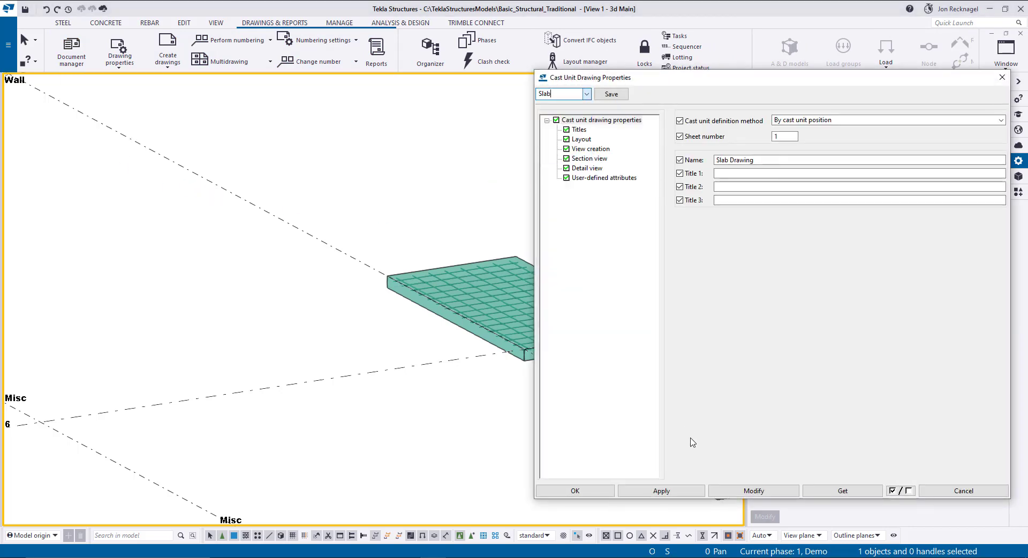
click(588, 493)
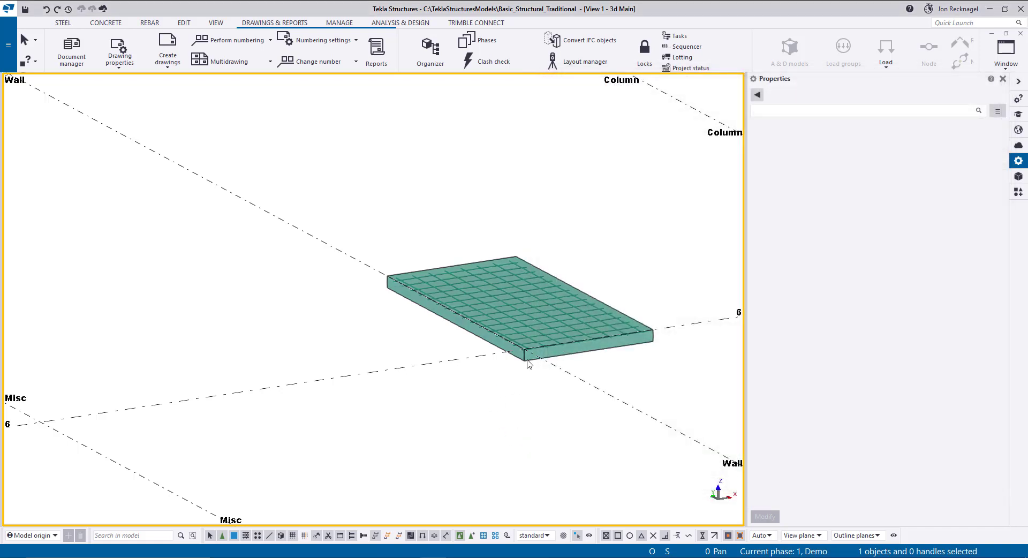
Step: Create the slab's cast unit drawing with renumbering and bring up the drawing list
right_click(528, 362)
mouse_move(589, 254)
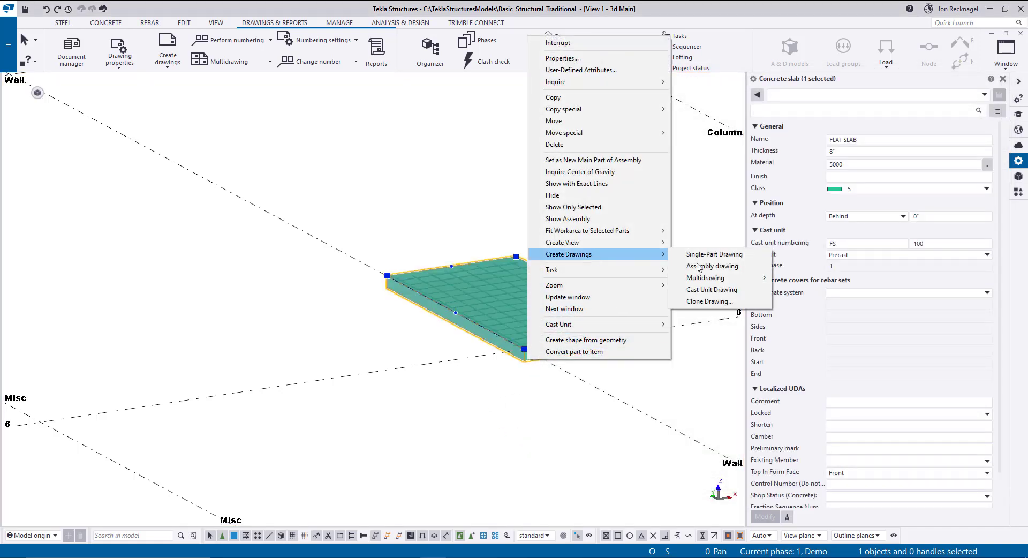
click(733, 290)
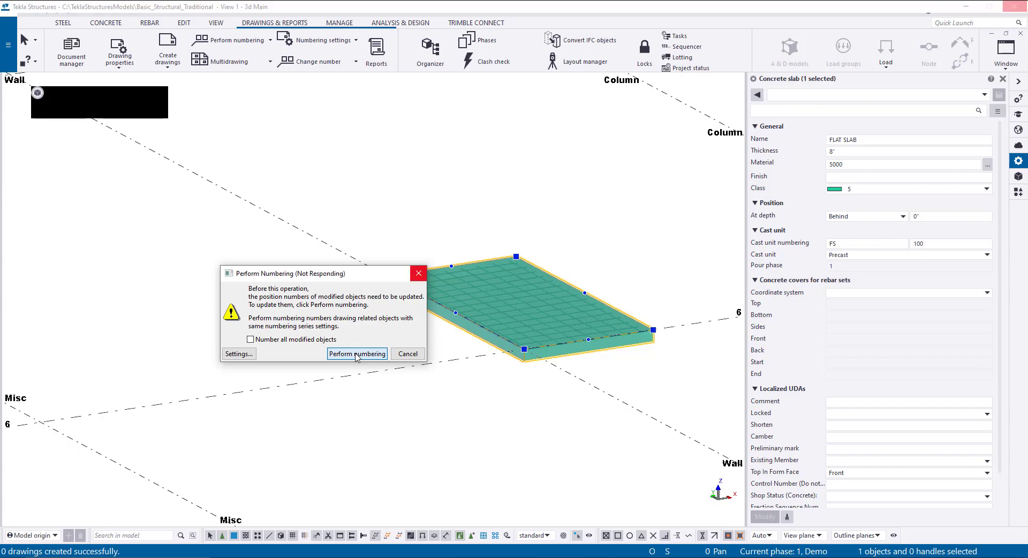
click(357, 354)
click(180, 321)
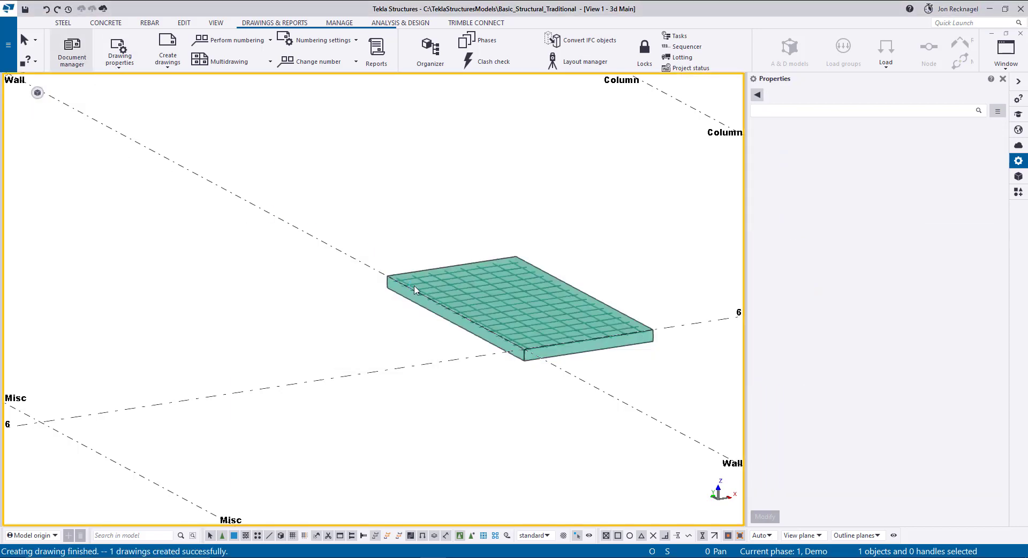
click(71, 49)
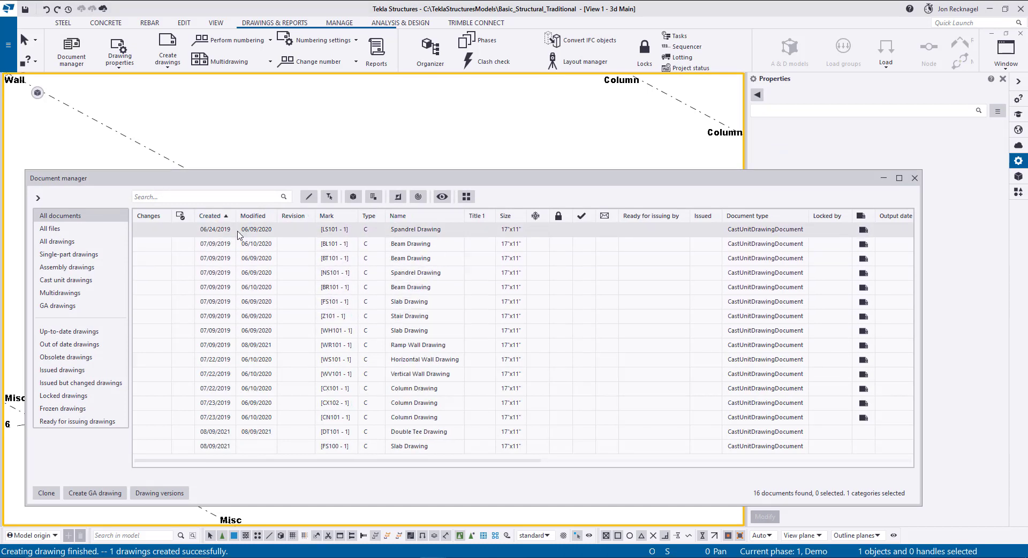
Step: Open drawing FS100 - 1 from Document manager and select its Top view
scroll(253, 255, right, 3)
scroll(241, 284, left, 3)
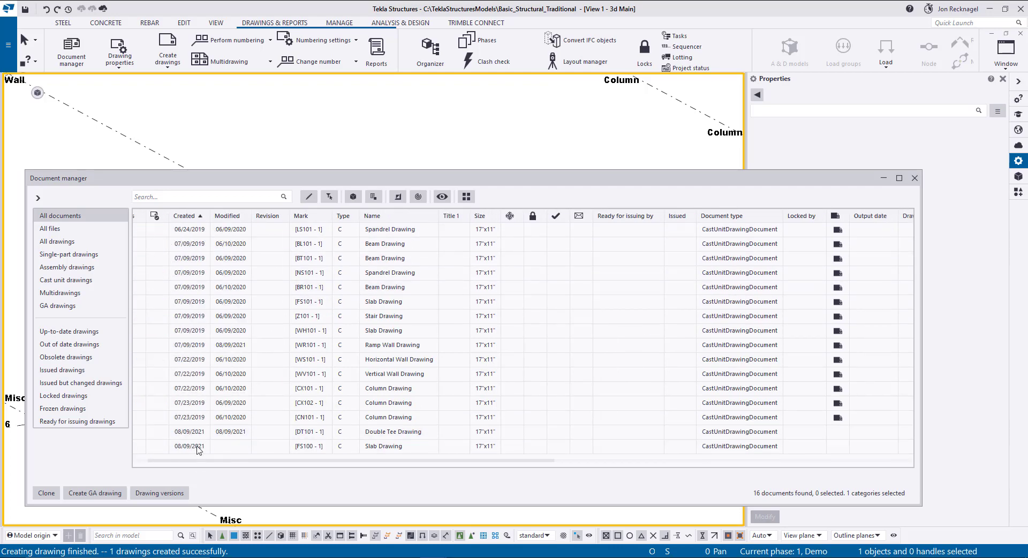
click(200, 446)
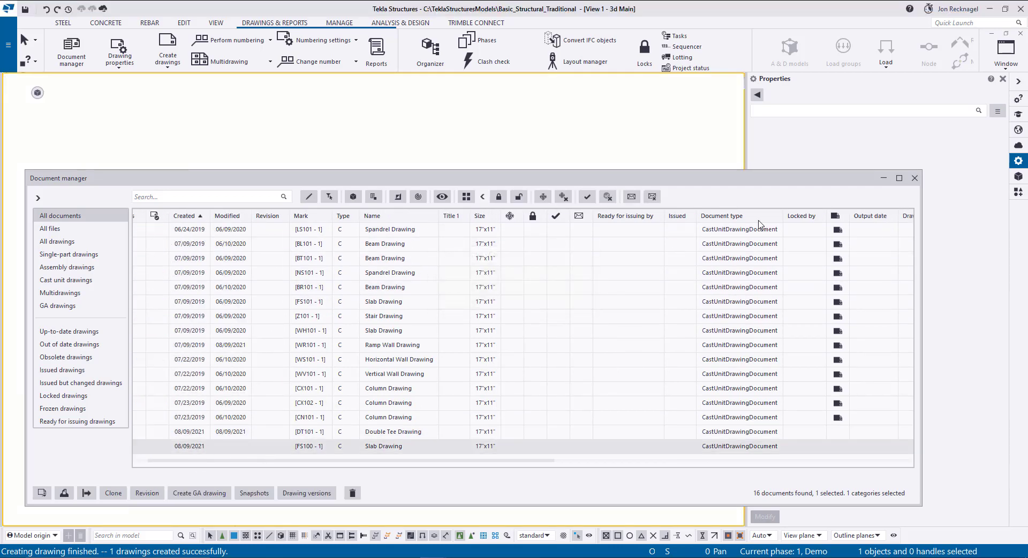
click(884, 180)
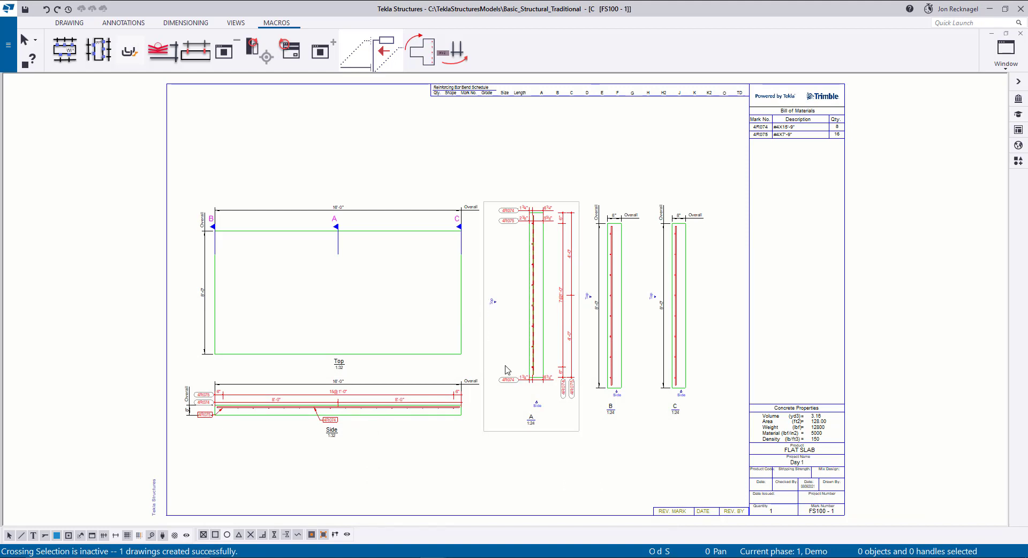
click(388, 203)
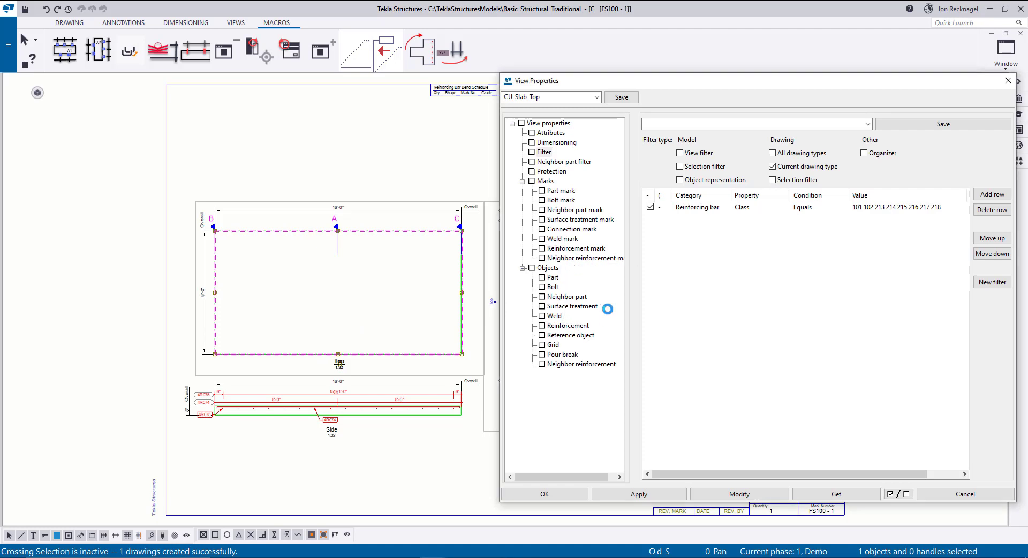
Step: Delete the Reinforcing bar row from the Top view's filter and apply it with Modify
click(568, 325)
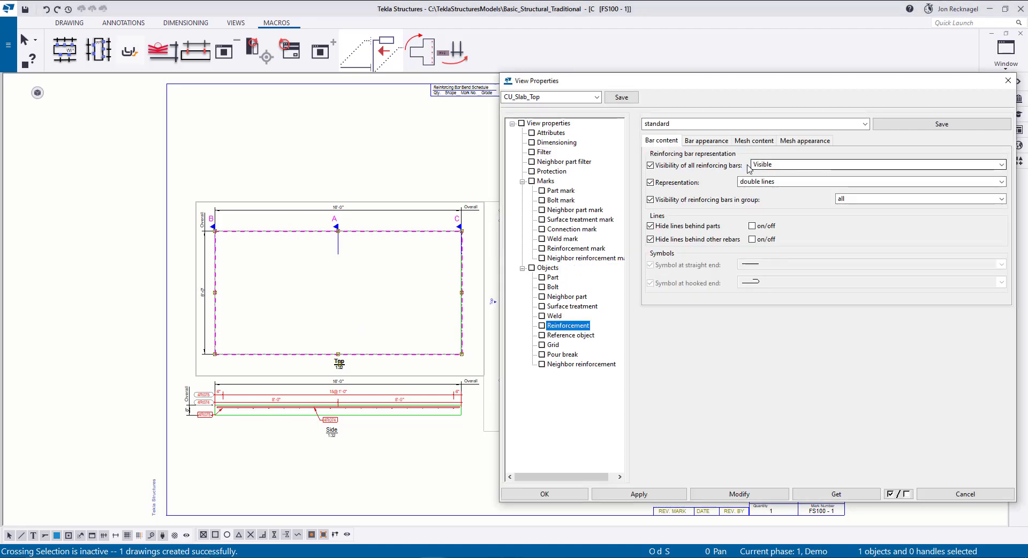
click(544, 153)
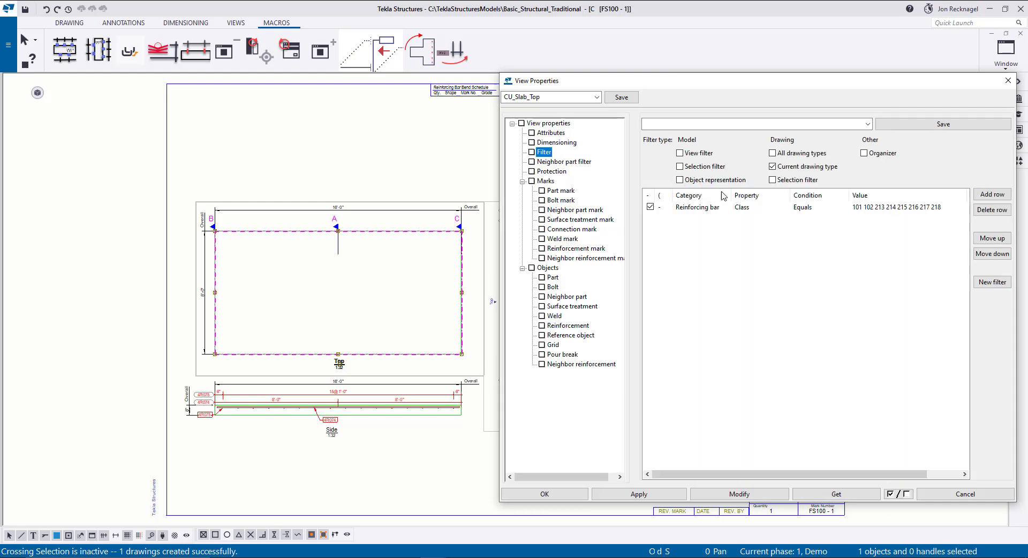
click(749, 211)
click(843, 282)
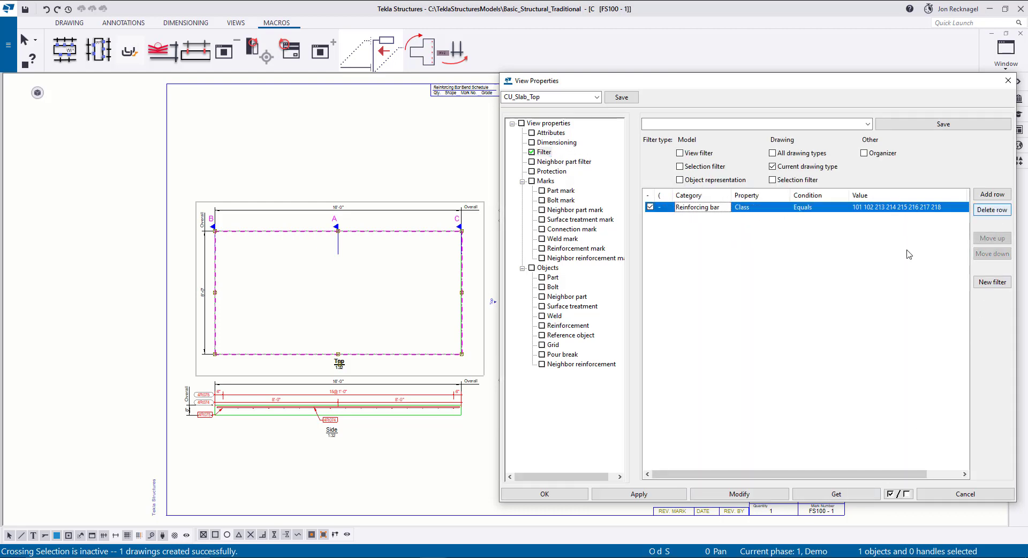
click(992, 210)
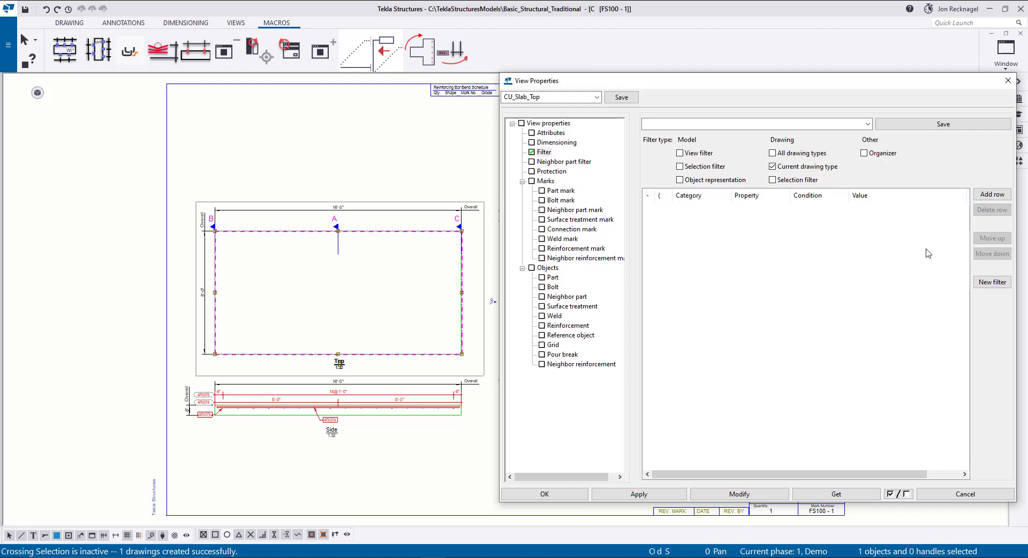
click(744, 492)
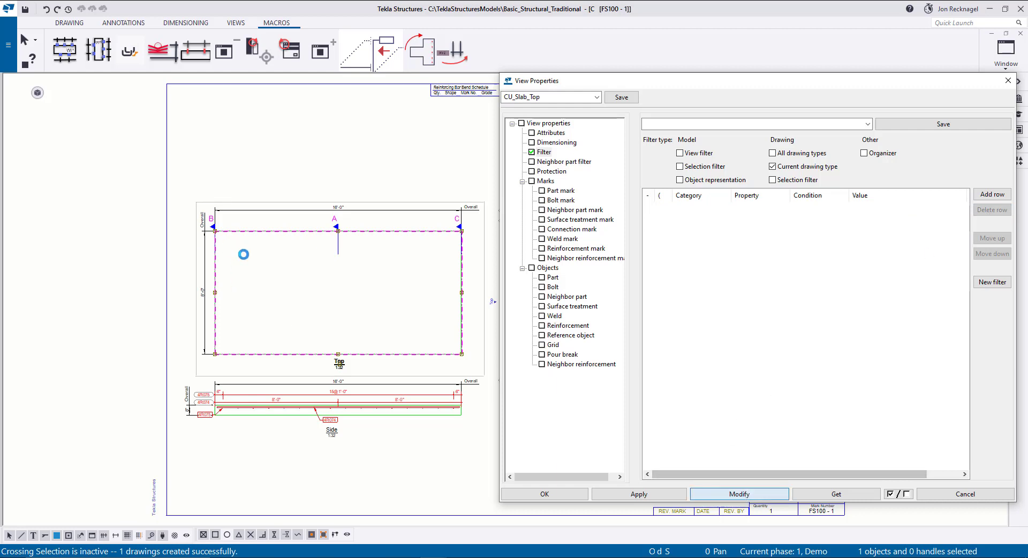
click(1008, 80)
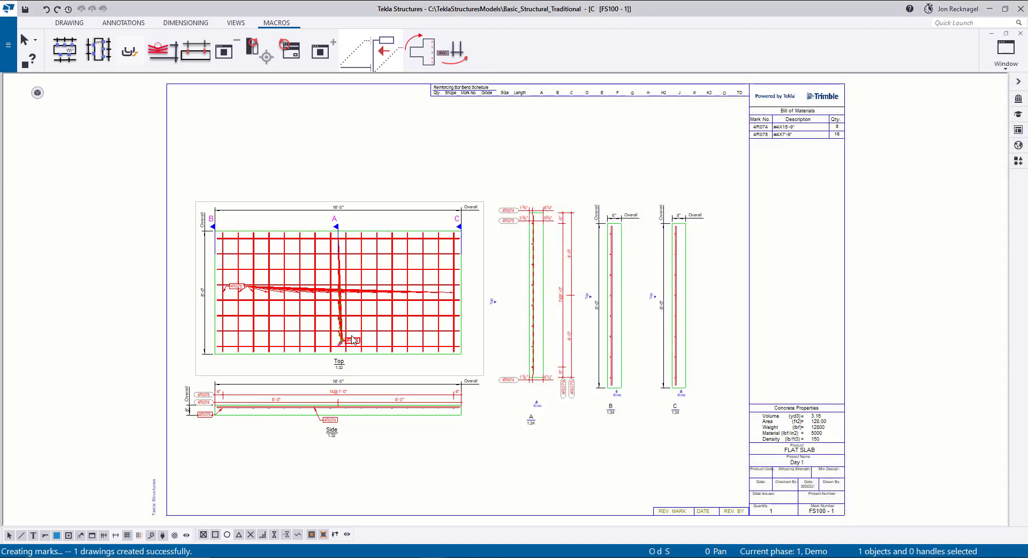
Step: Run the Create Rebar Set Dimensions macro on the Top view and inspect the new dimension's properties
scroll(355, 340, up, 3)
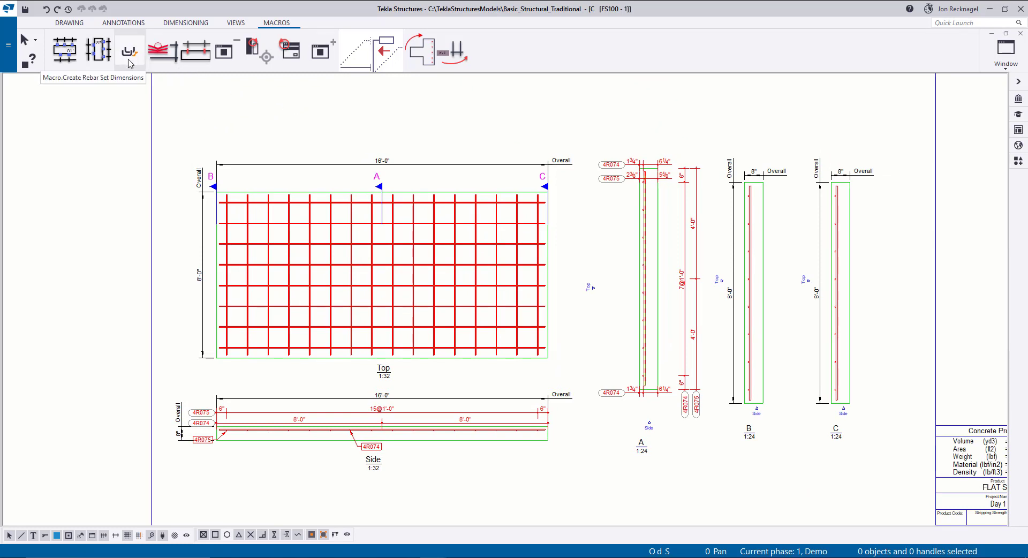
click(1019, 161)
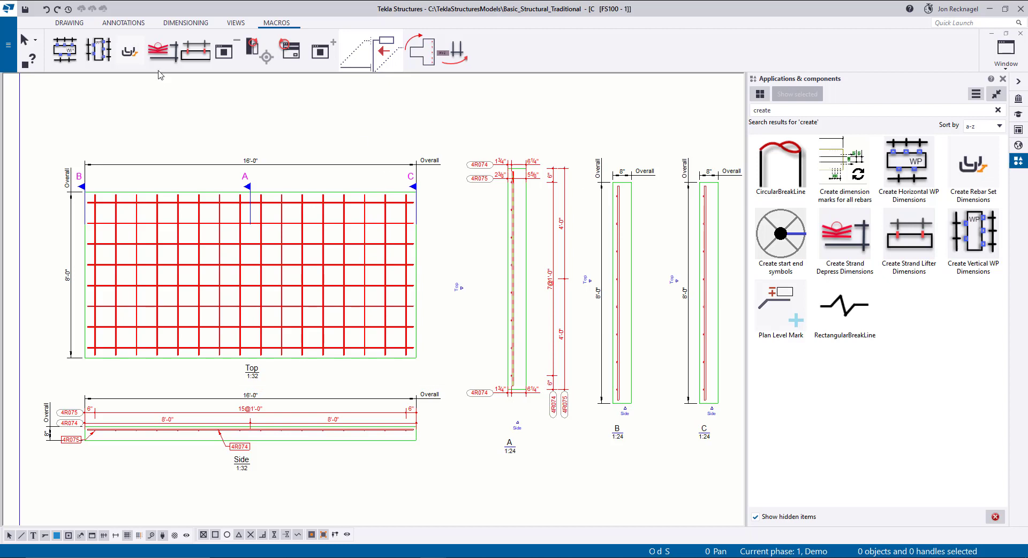
click(126, 53)
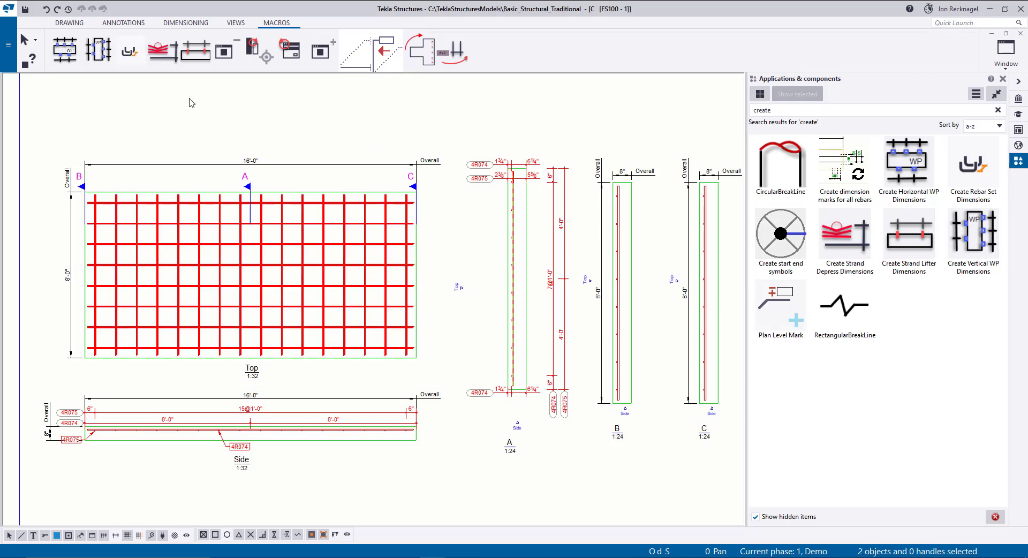
double_click(226, 268)
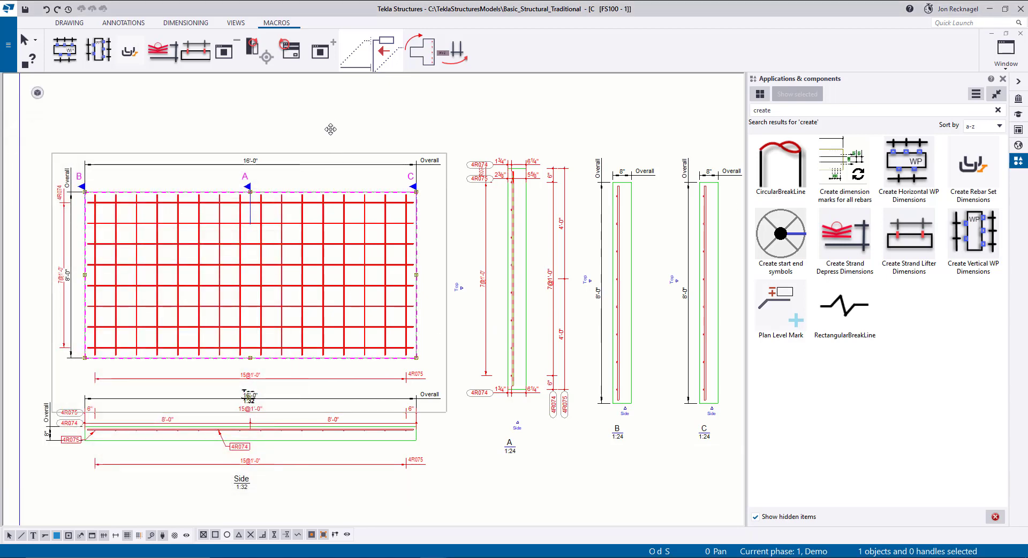
Step: Move the vertical Overall dimension further left of the Top view
click(203, 218)
scroll(56, 223, up, 2)
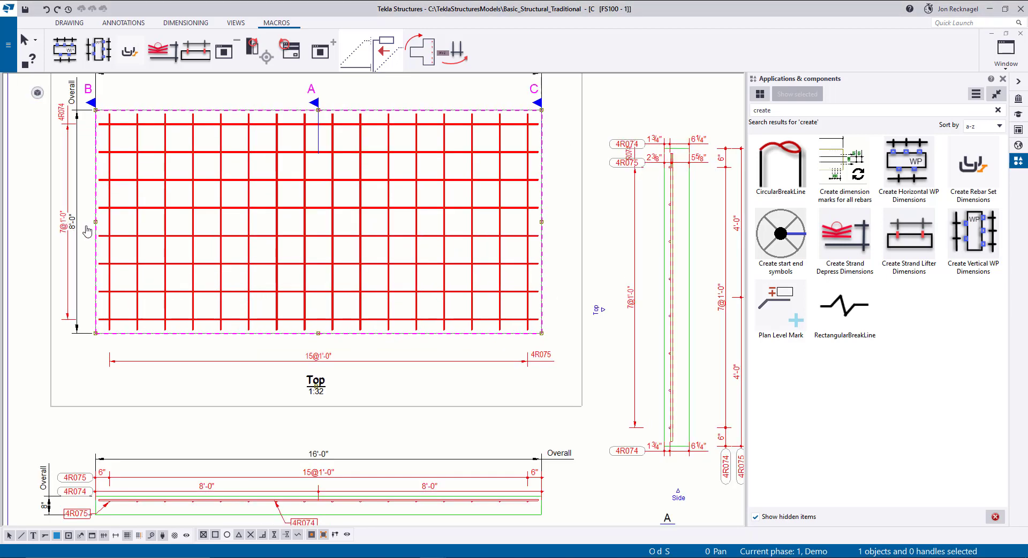
click(344, 369)
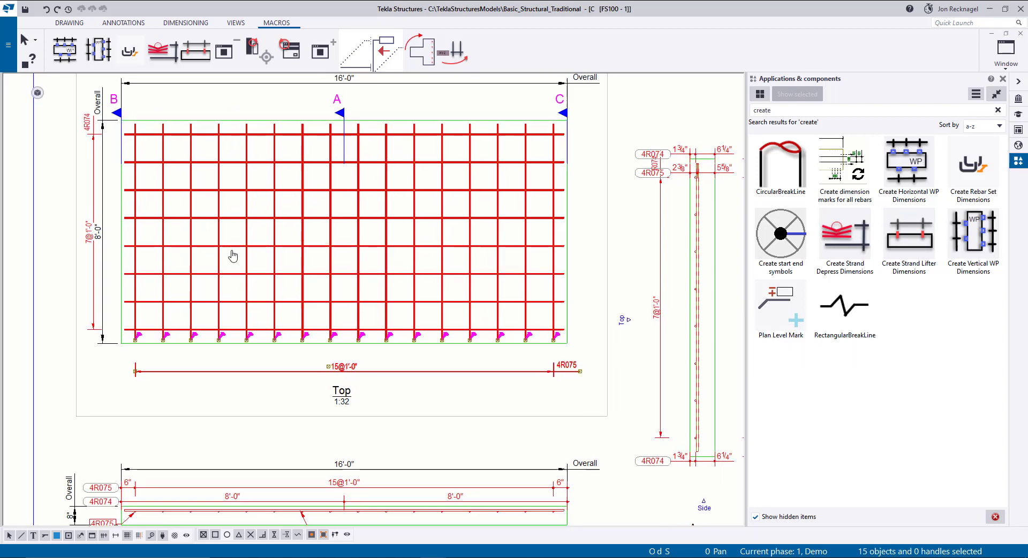
middle_drag(229, 252, 325, 299)
click(191, 143)
drag(144, 157, 136, 161)
Step: Add dimension points at the mesh ends so the 7@1'-0" string reads 6", 7@1'-0", 6"
click(187, 271)
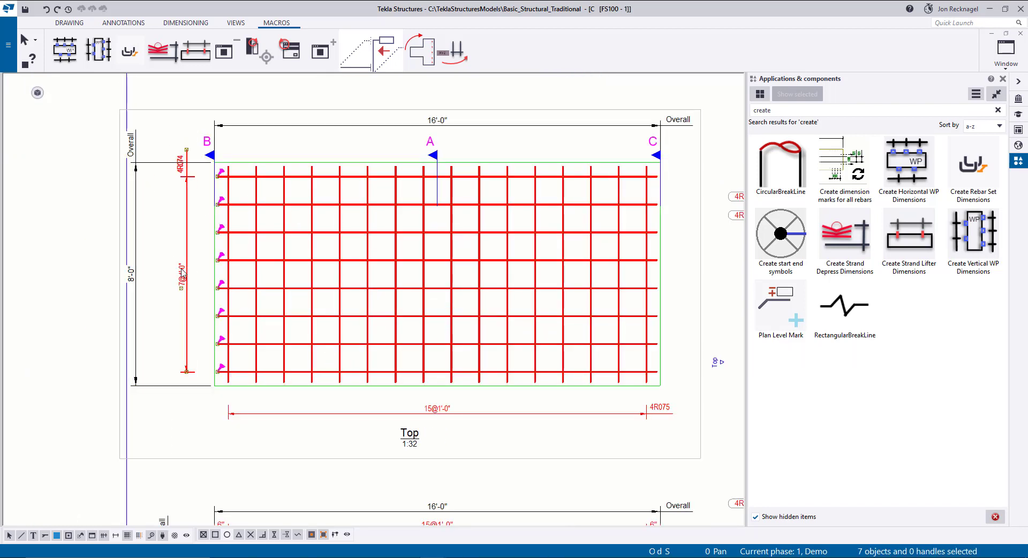
right_click(185, 275)
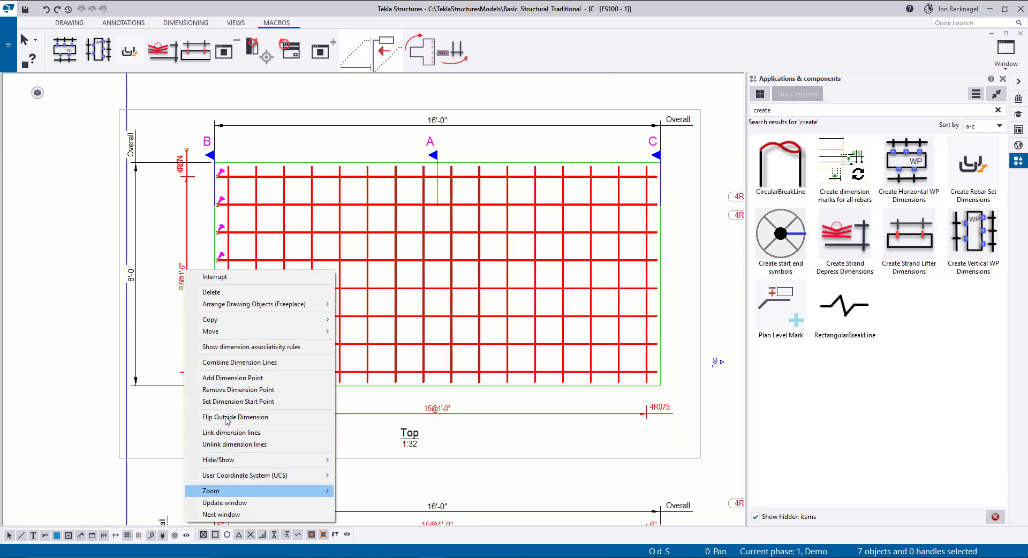
click(233, 378)
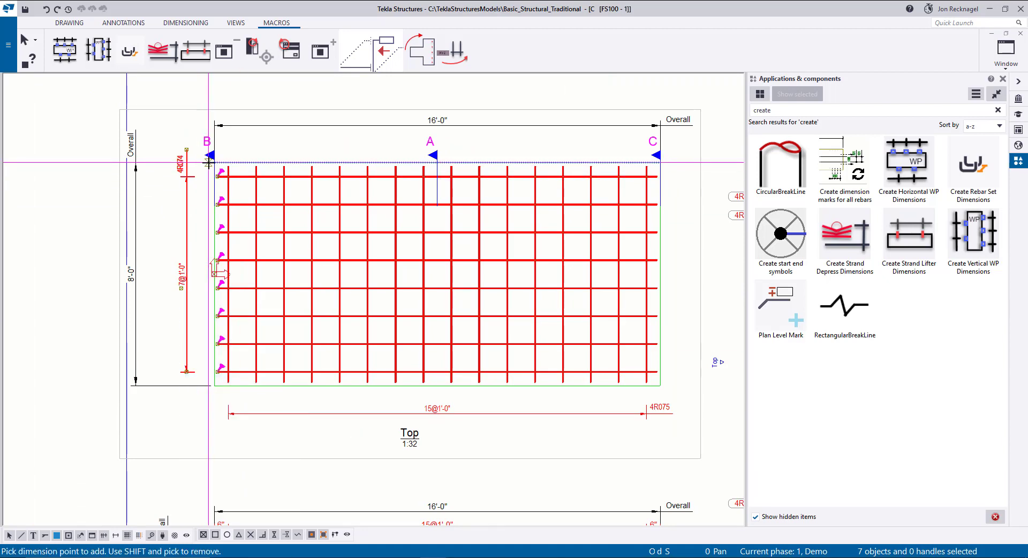
click(214, 161)
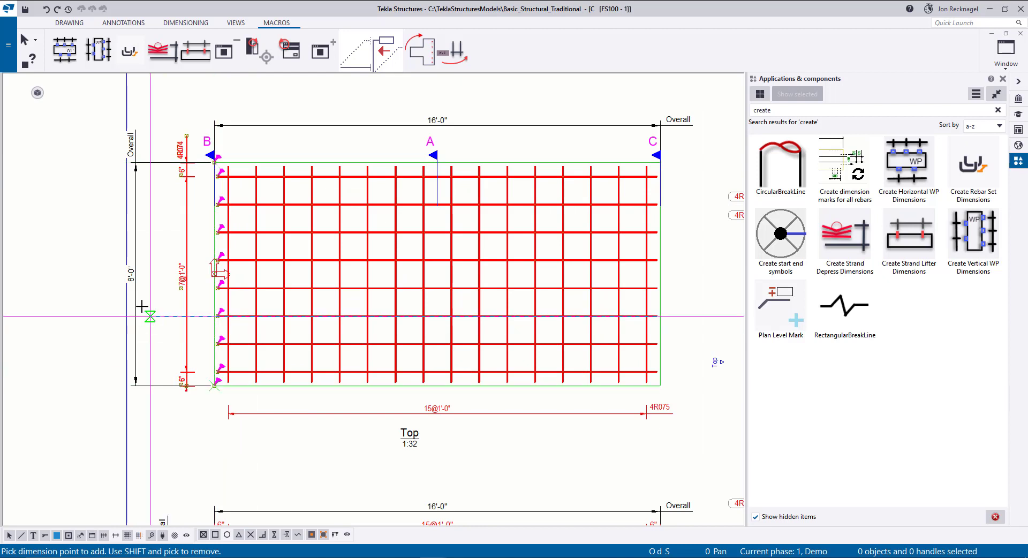
right_click(142, 307)
click(171, 314)
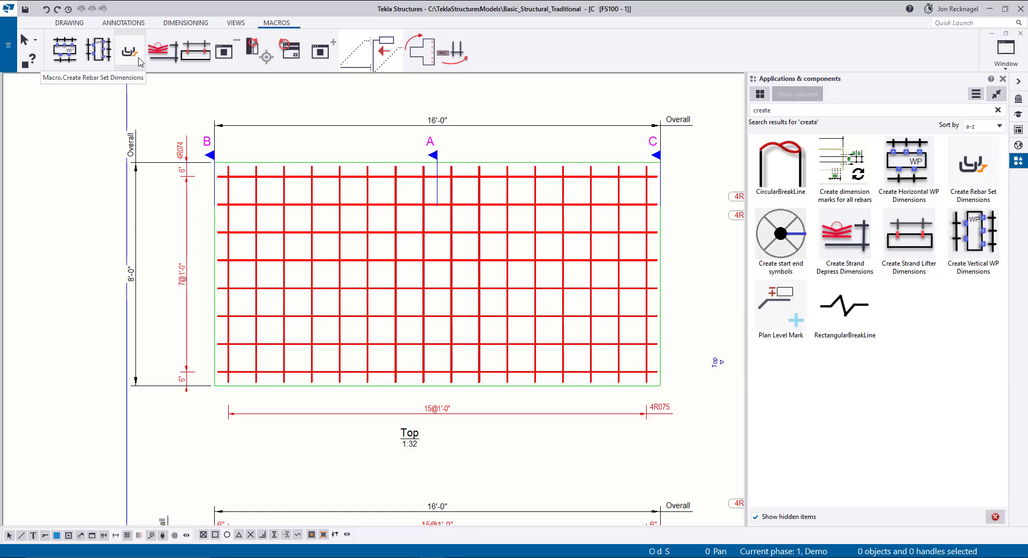
scroll(437, 248, down, 3)
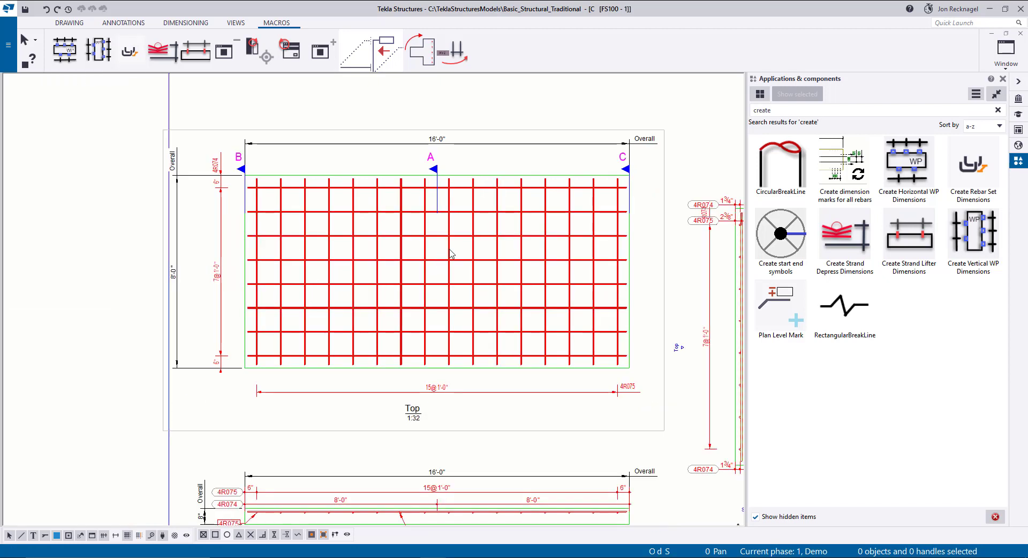
middle_drag(442, 247, 374, 239)
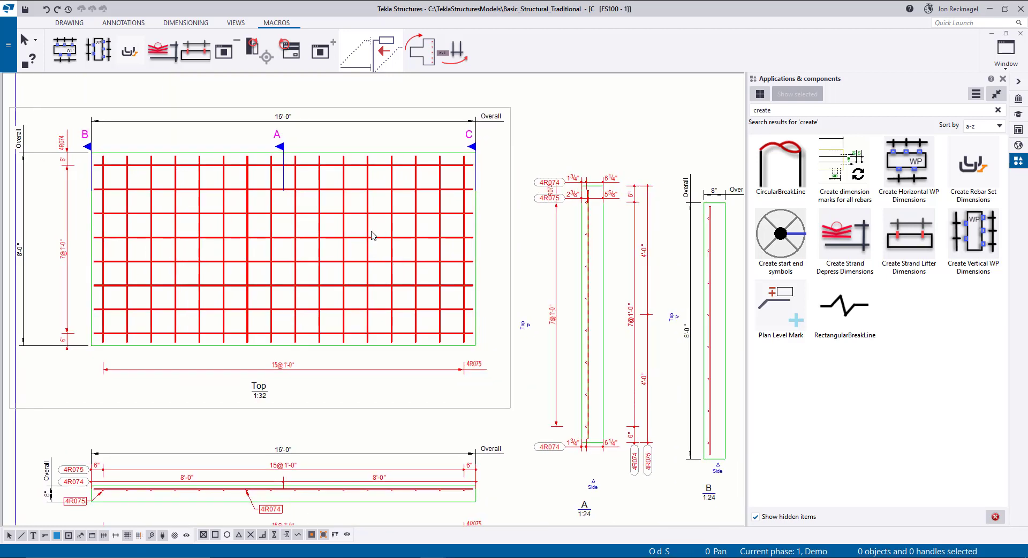